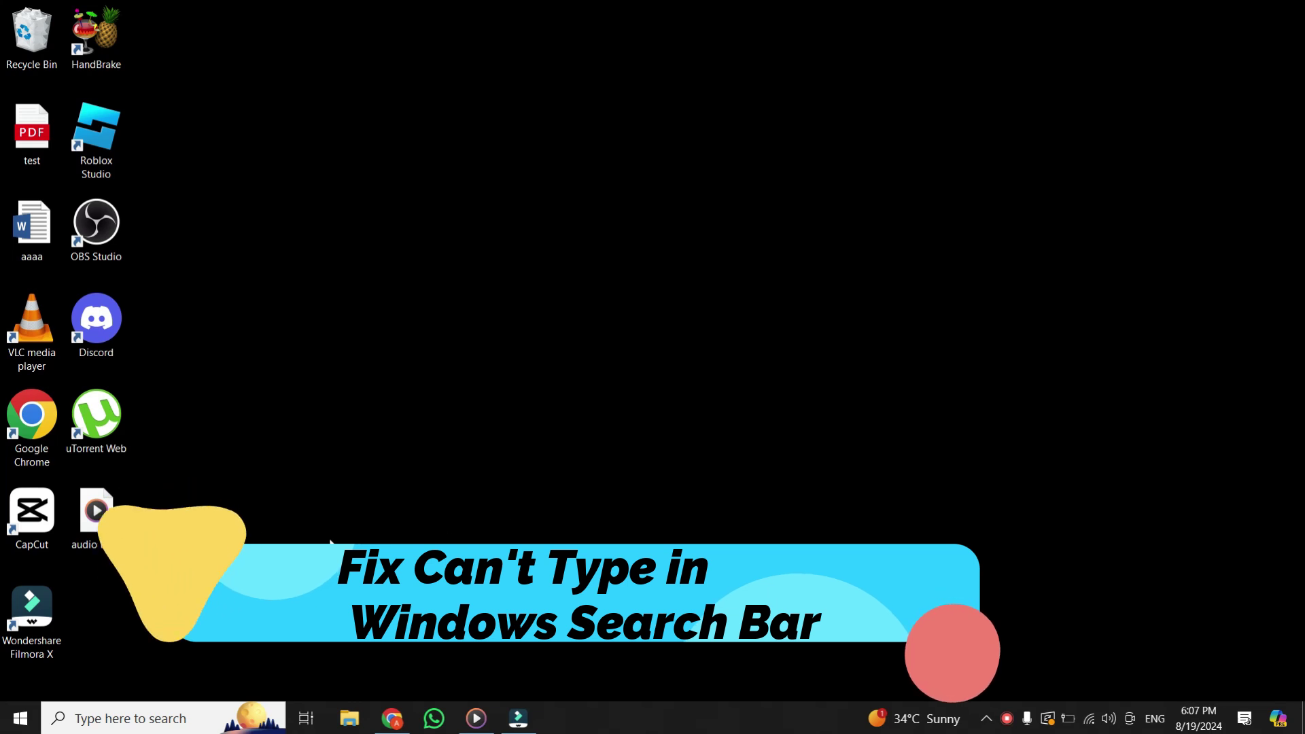
# Step: Test the Windows search bar by searching for "microsoft word", and dismiss the search
pyautogui.click(148, 710)
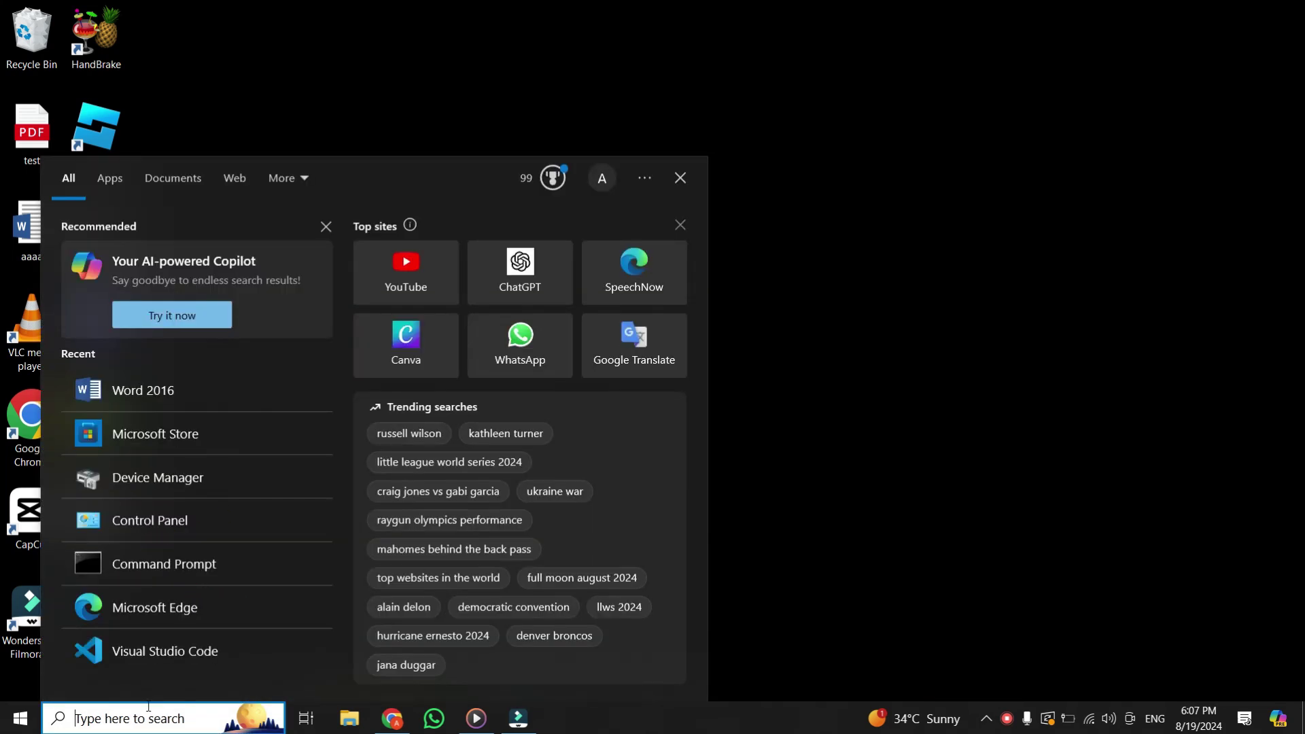
pyautogui.write('microds')
pyautogui.press('BackSpace')
pyautogui.press('BackSpace')
pyautogui.write('soft wor')
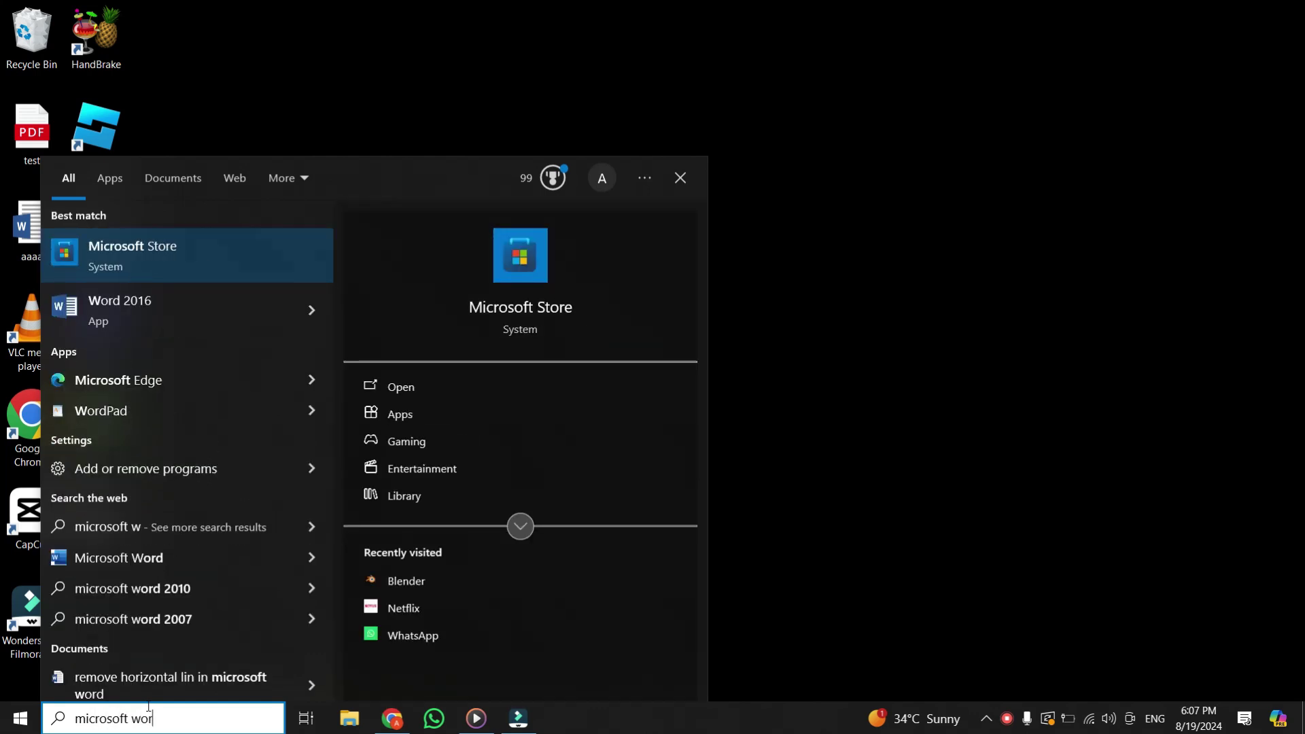
pyautogui.write('d')
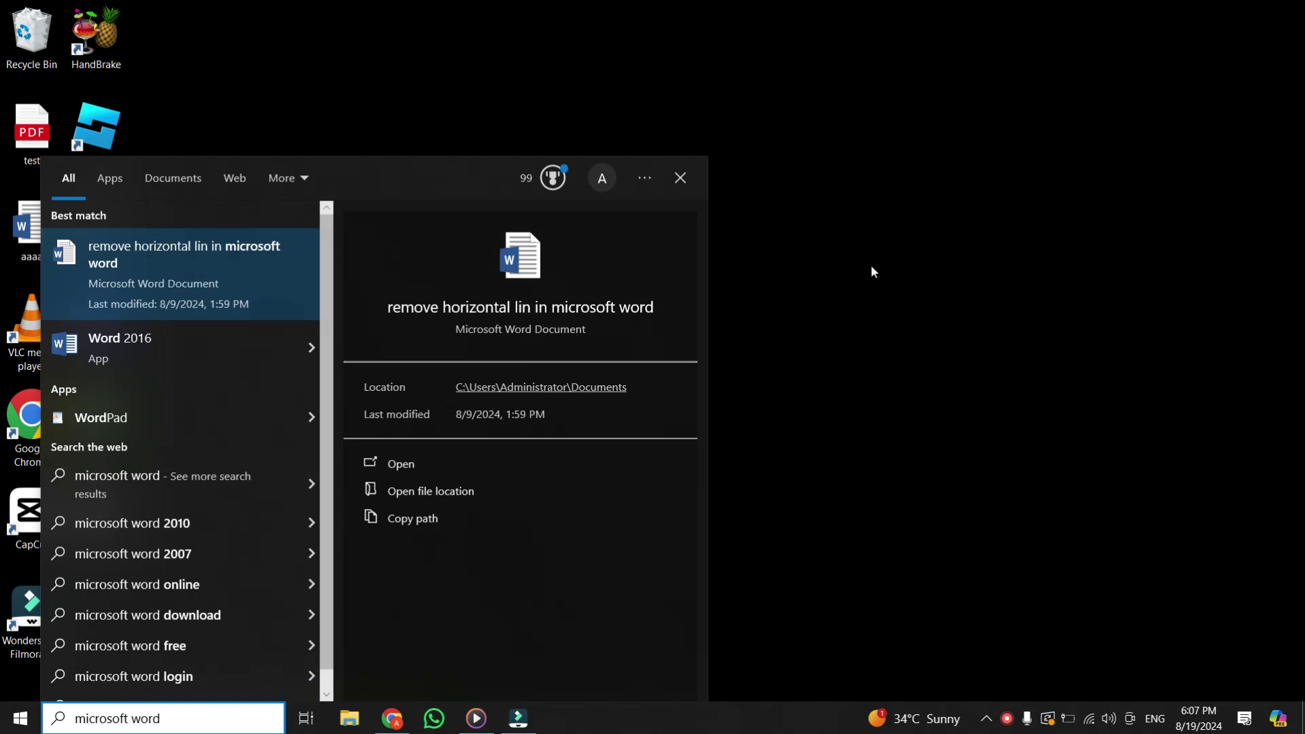
pyautogui.click(874, 272)
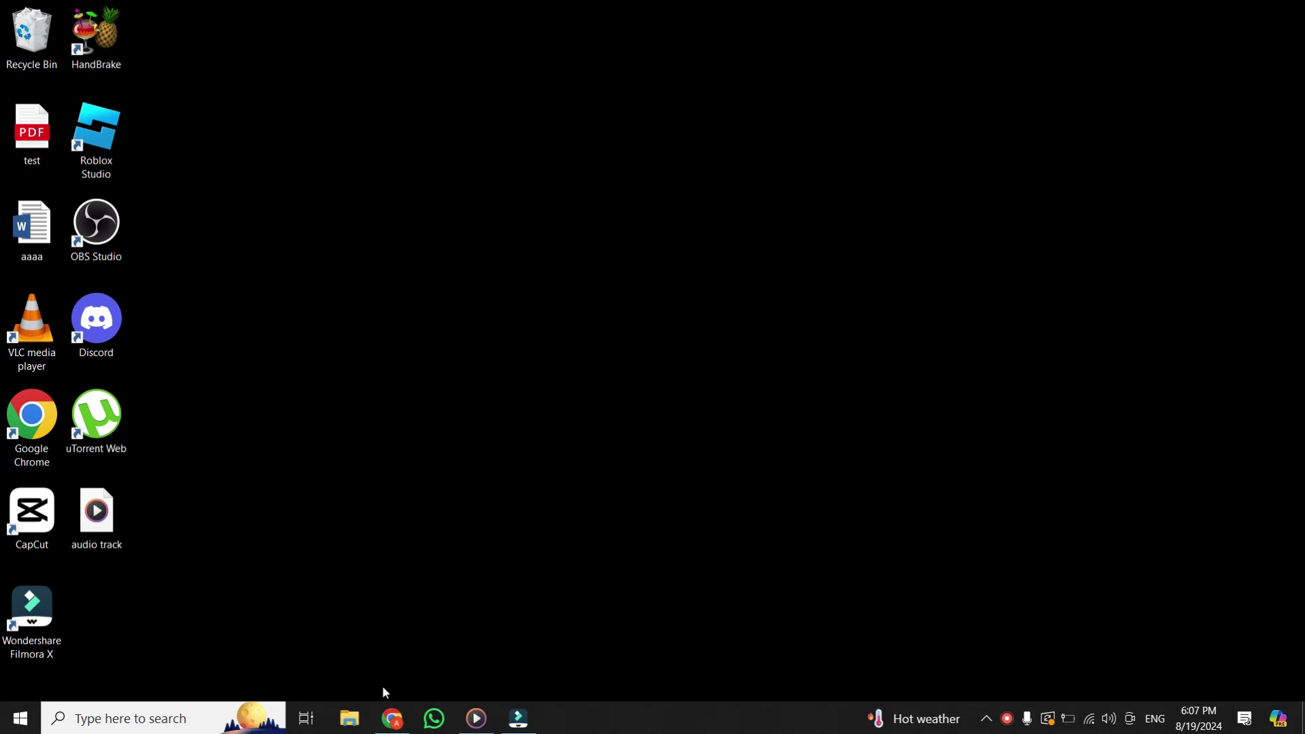
# Step: Open Task Manager in a maximized window and go to the end of its list of services
pyautogui.rightClick(610, 724)
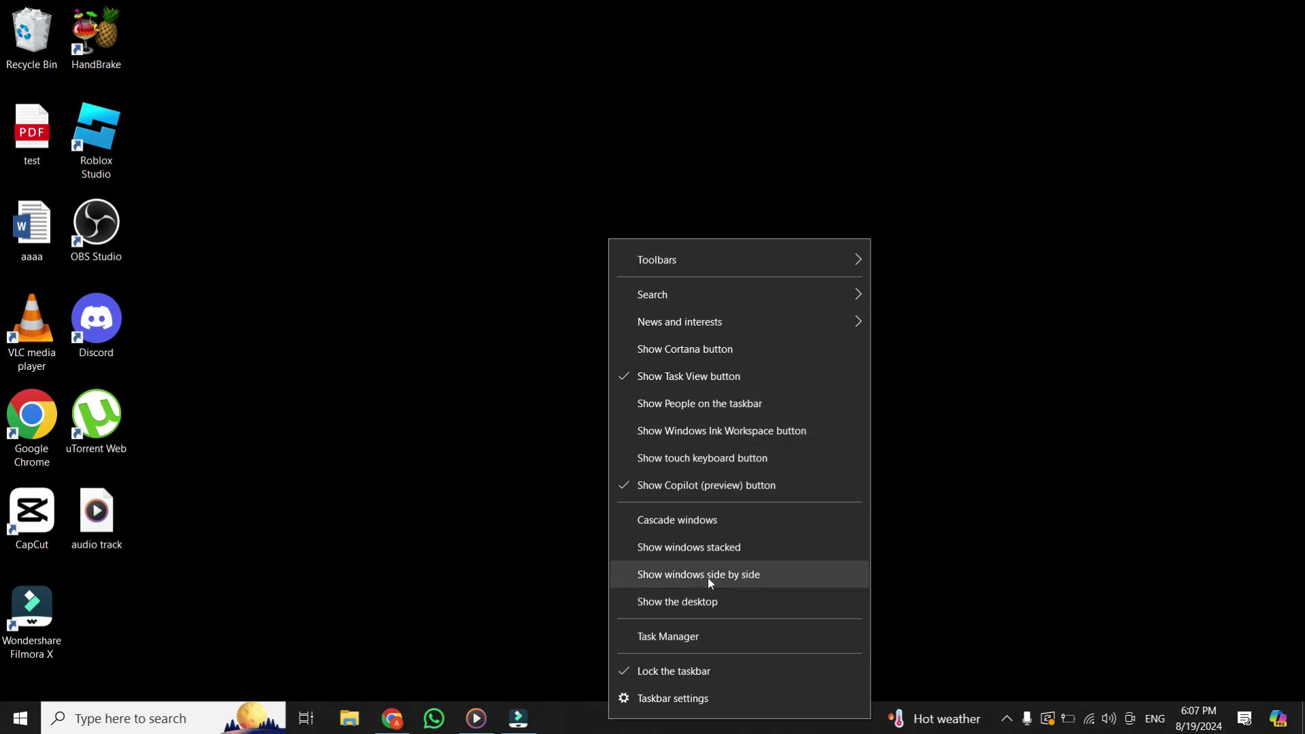
pyautogui.click(675, 638)
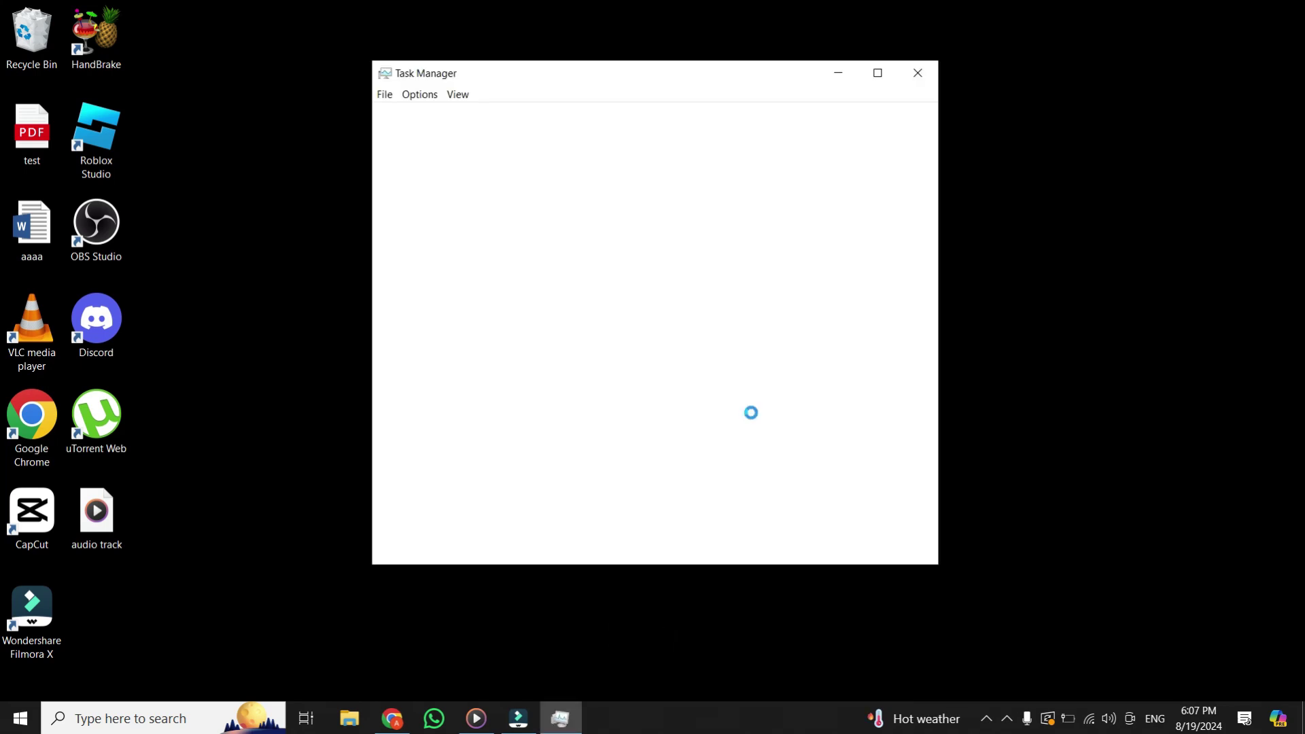
pyautogui.click(877, 72)
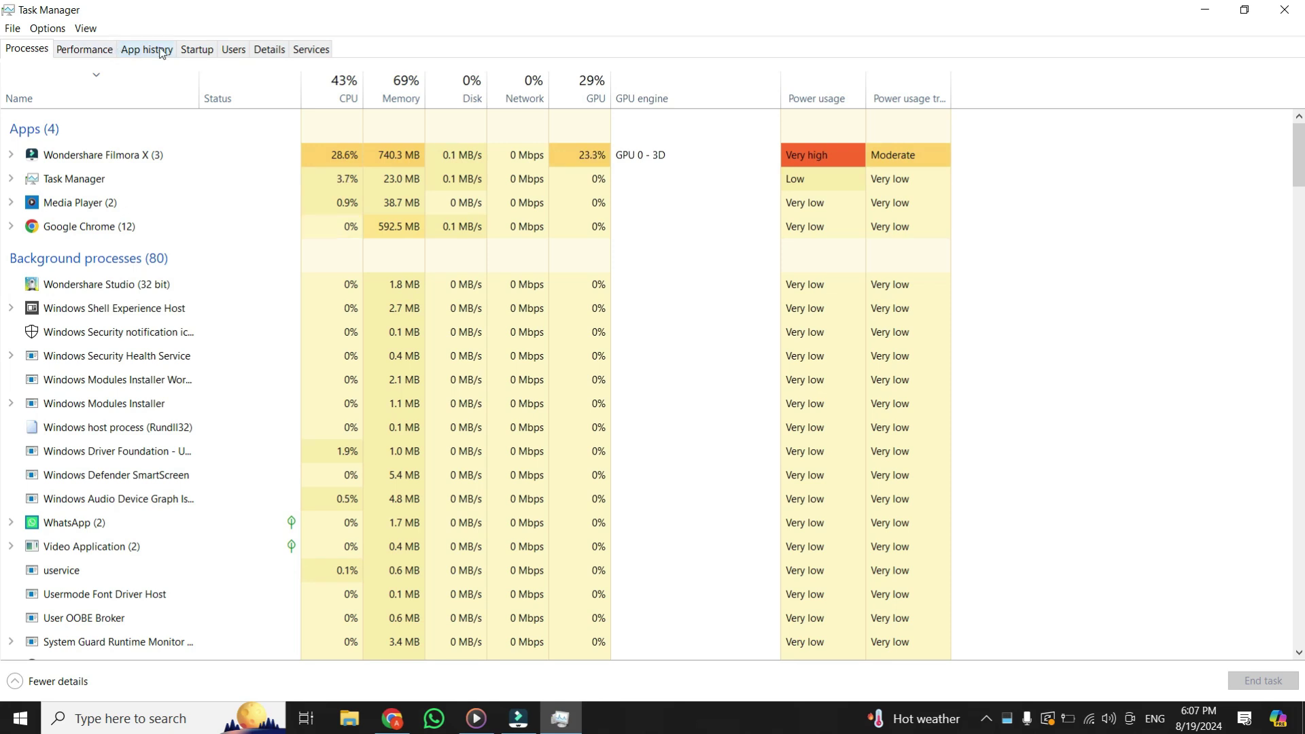
pyautogui.click(312, 48)
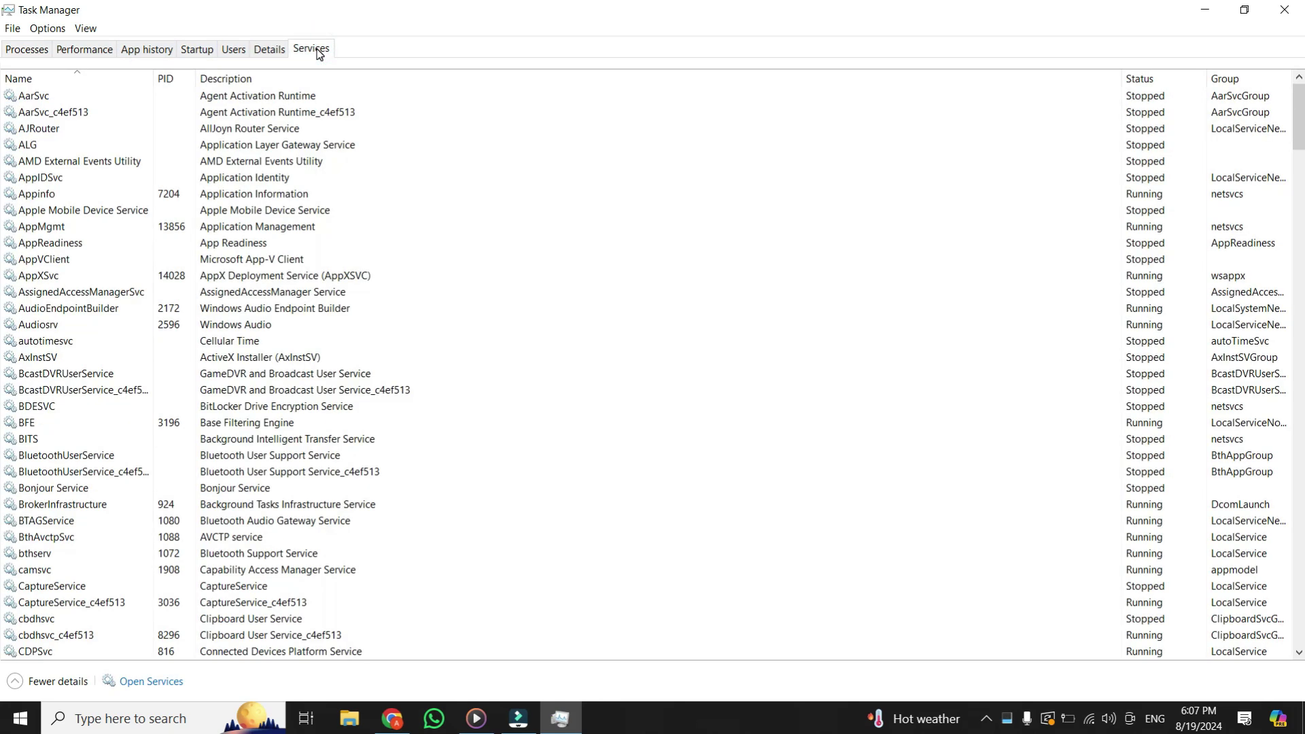
pyautogui.scroll(-8, 293, 213)
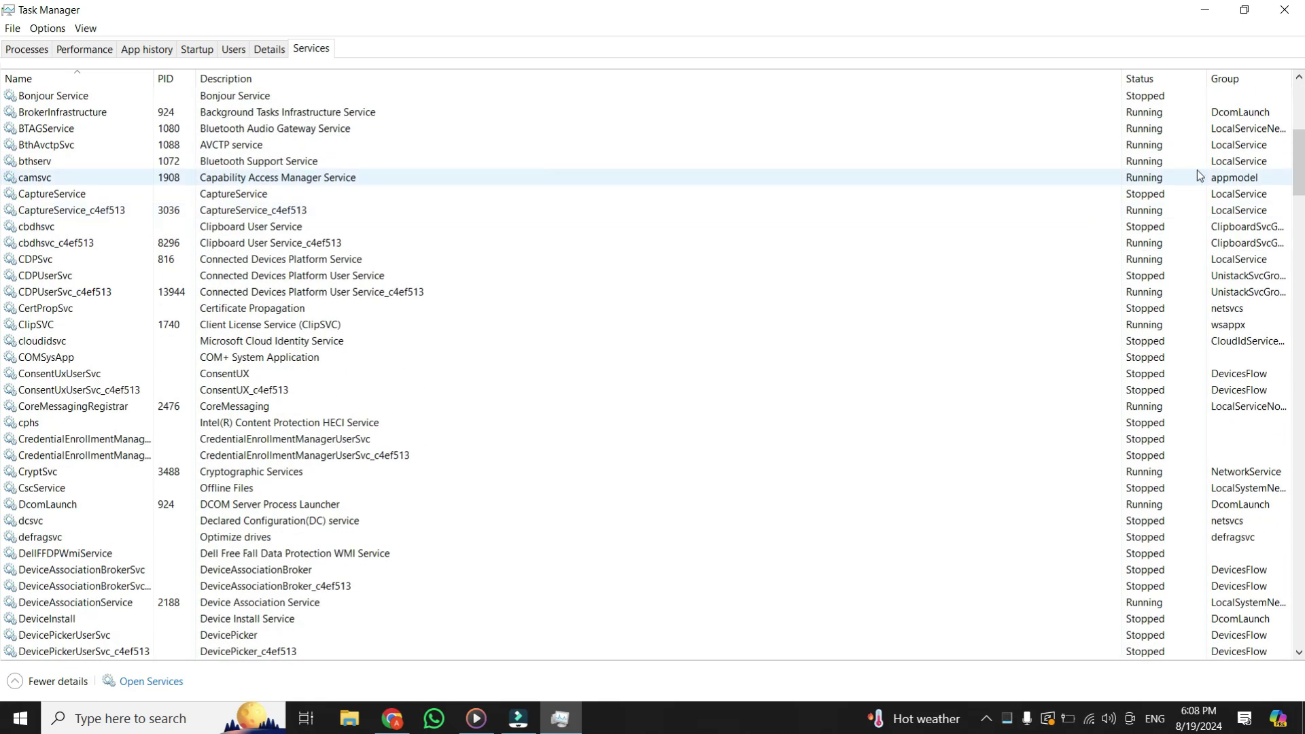
pyautogui.scroll(-20, 1098, 331)
pyautogui.scroll(-20, 1098, 331)
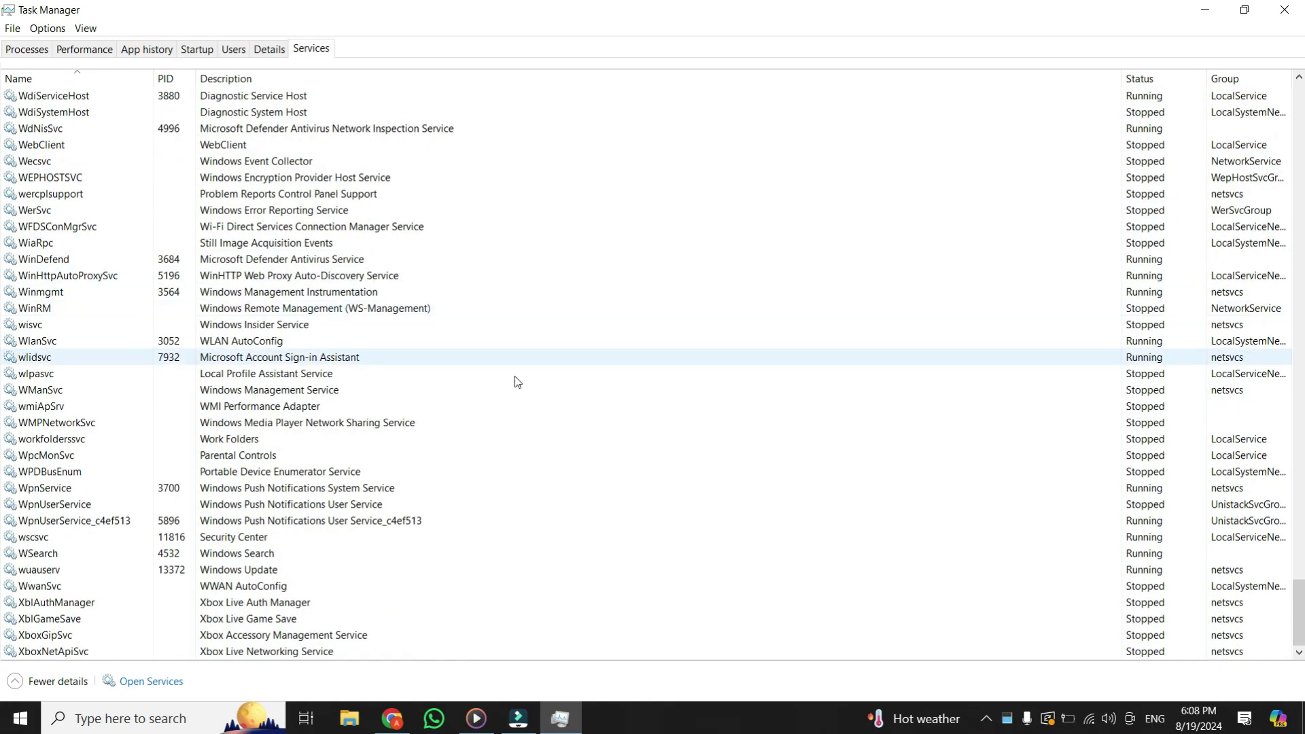
# Step: Open the full Services console from Task Manager and select the Windows Search service
pyautogui.click(162, 682)
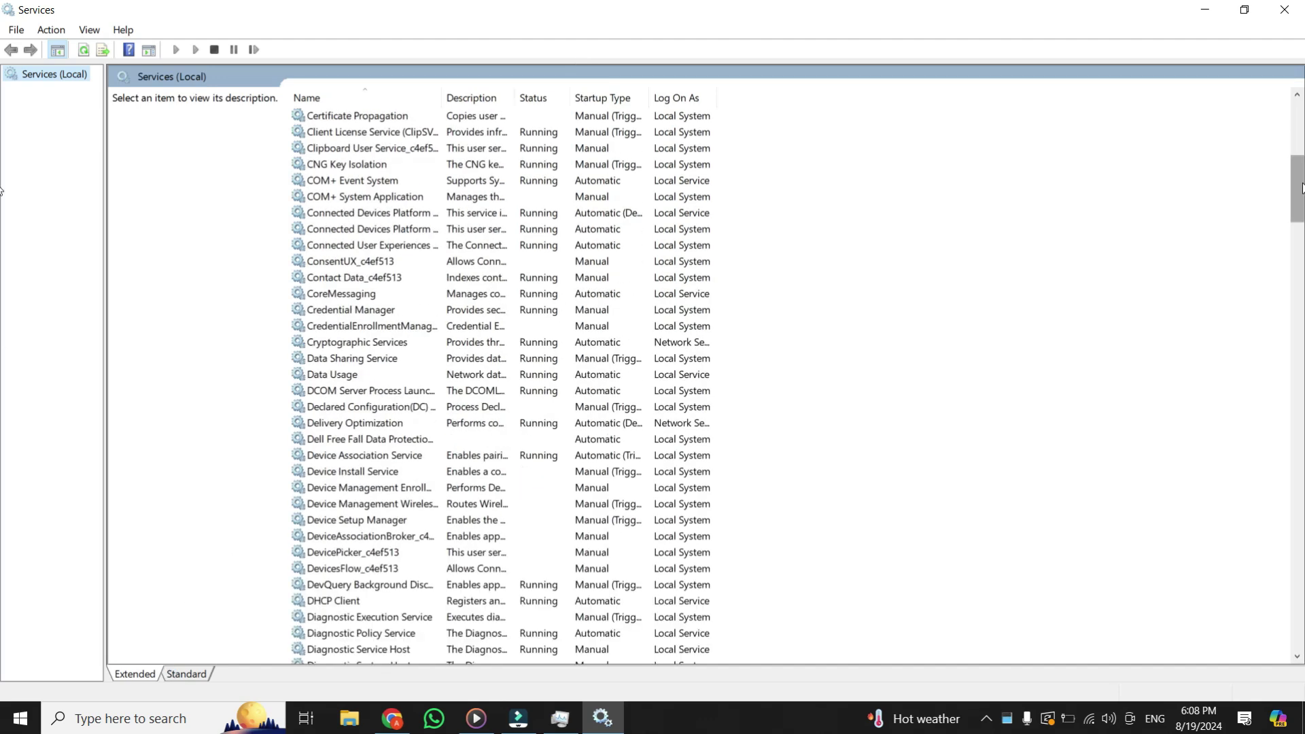
pyautogui.scroll(-20, 371, 534)
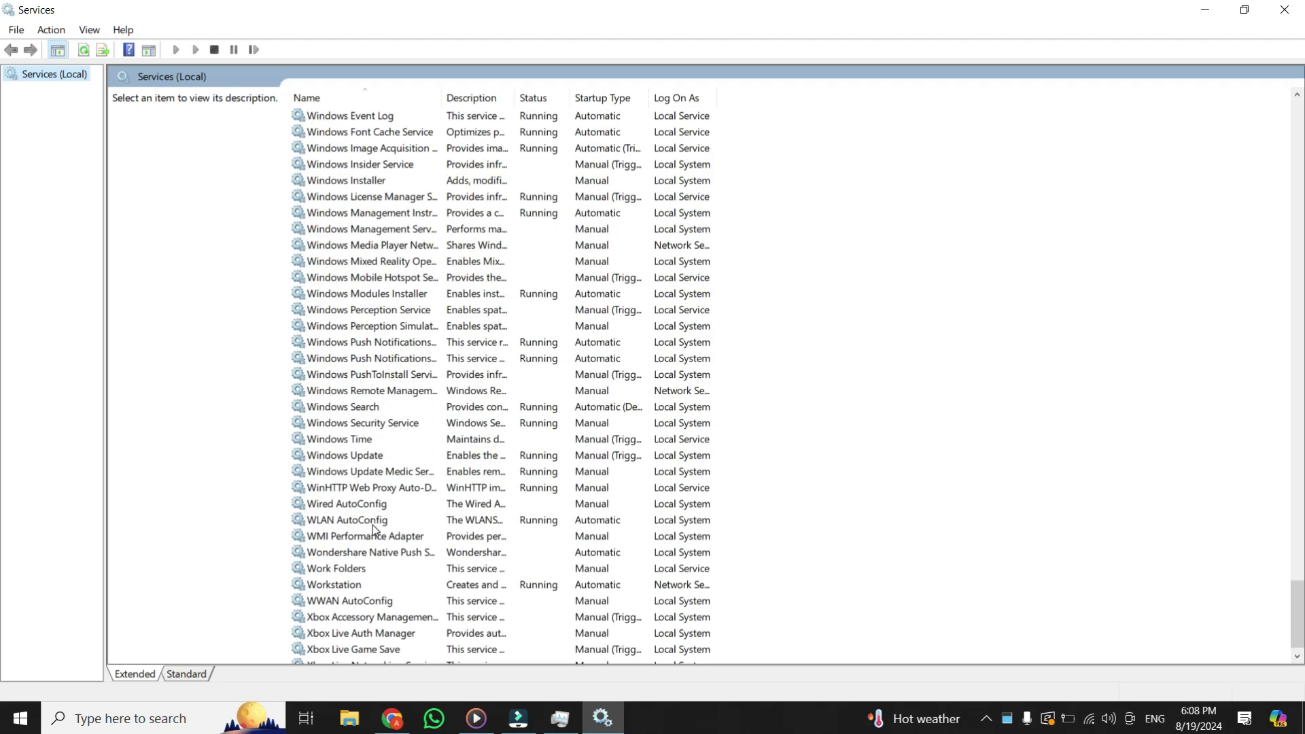
pyautogui.click(369, 408)
pyautogui.rightClick(370, 412)
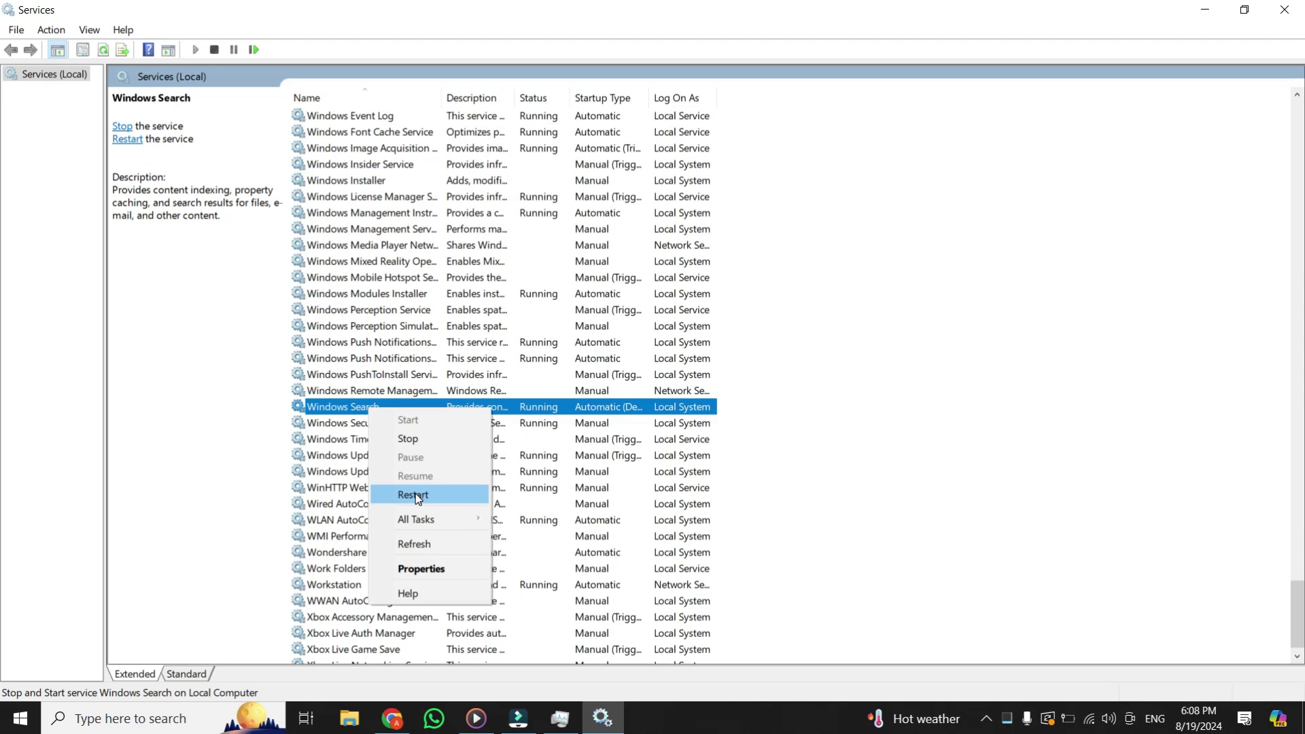
# Step: Set the Windows Search service's startup type to Automatic (Delayed Start) in its properties and apply it
pyautogui.rightClick(345, 412)
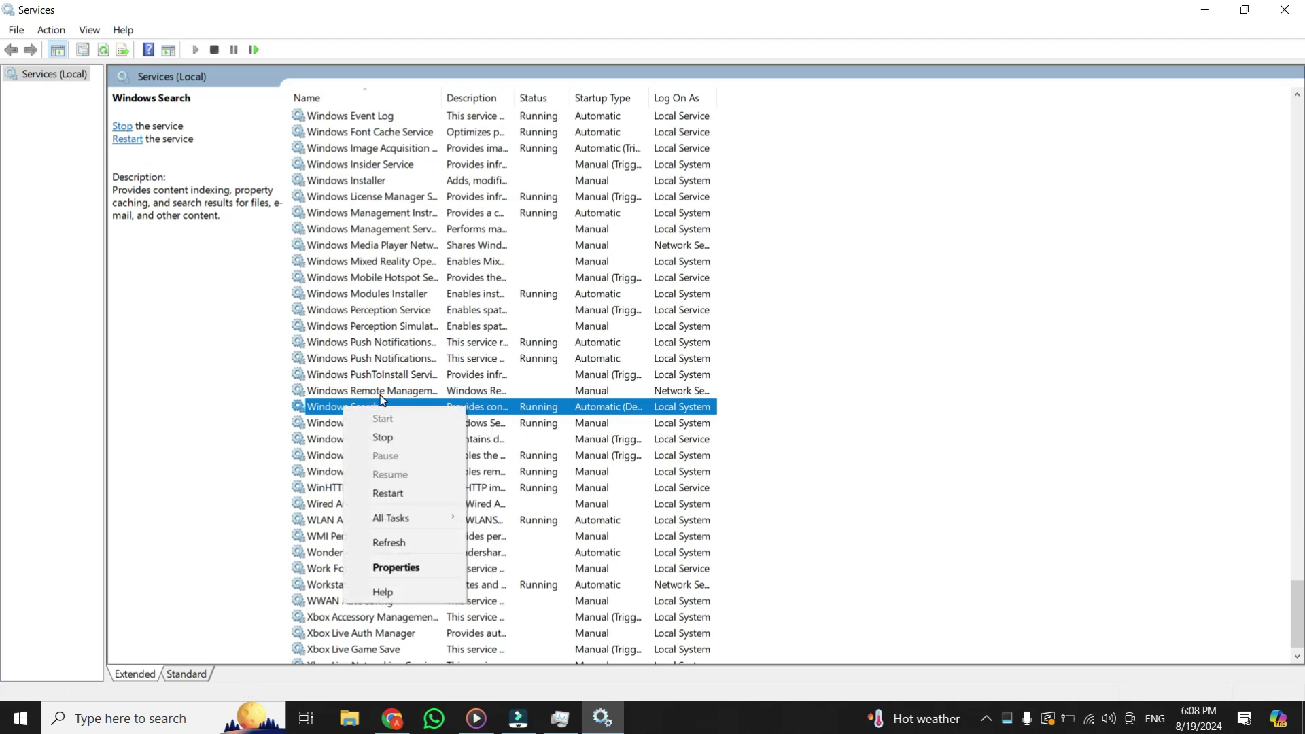
pyautogui.click(389, 570)
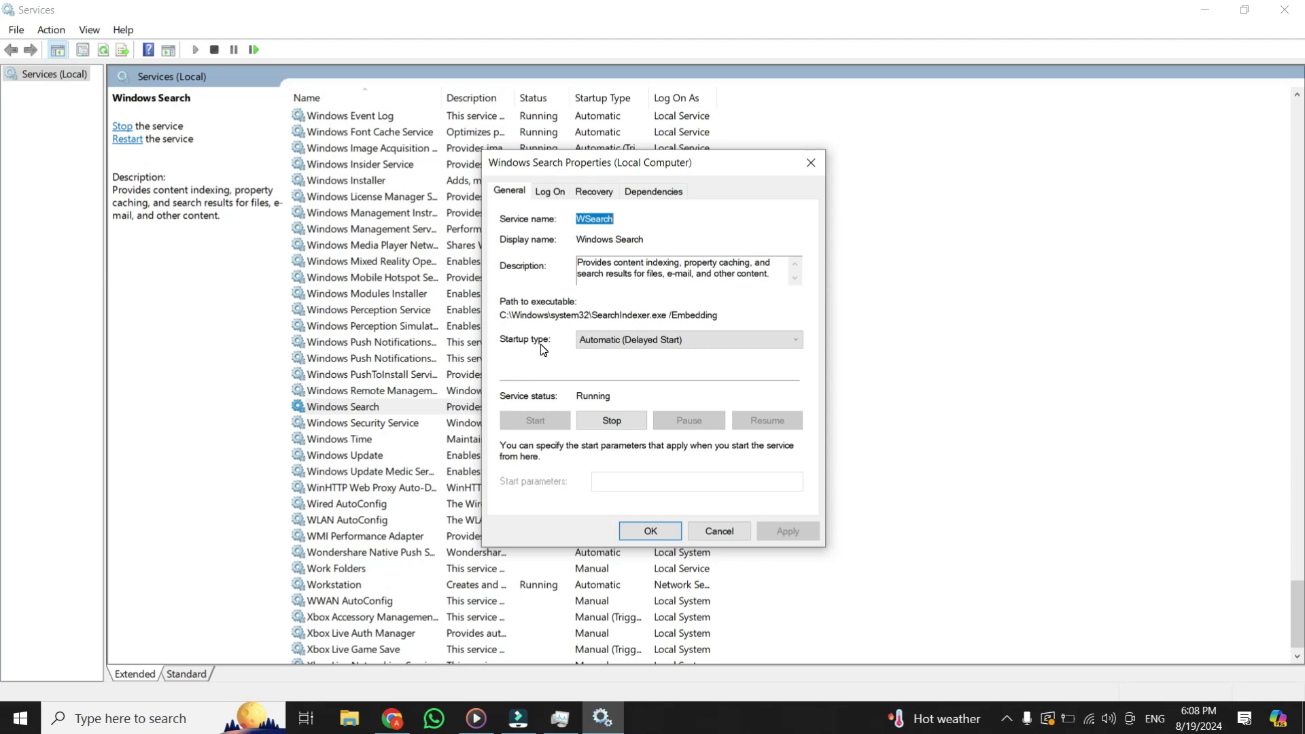
pyautogui.click(696, 347)
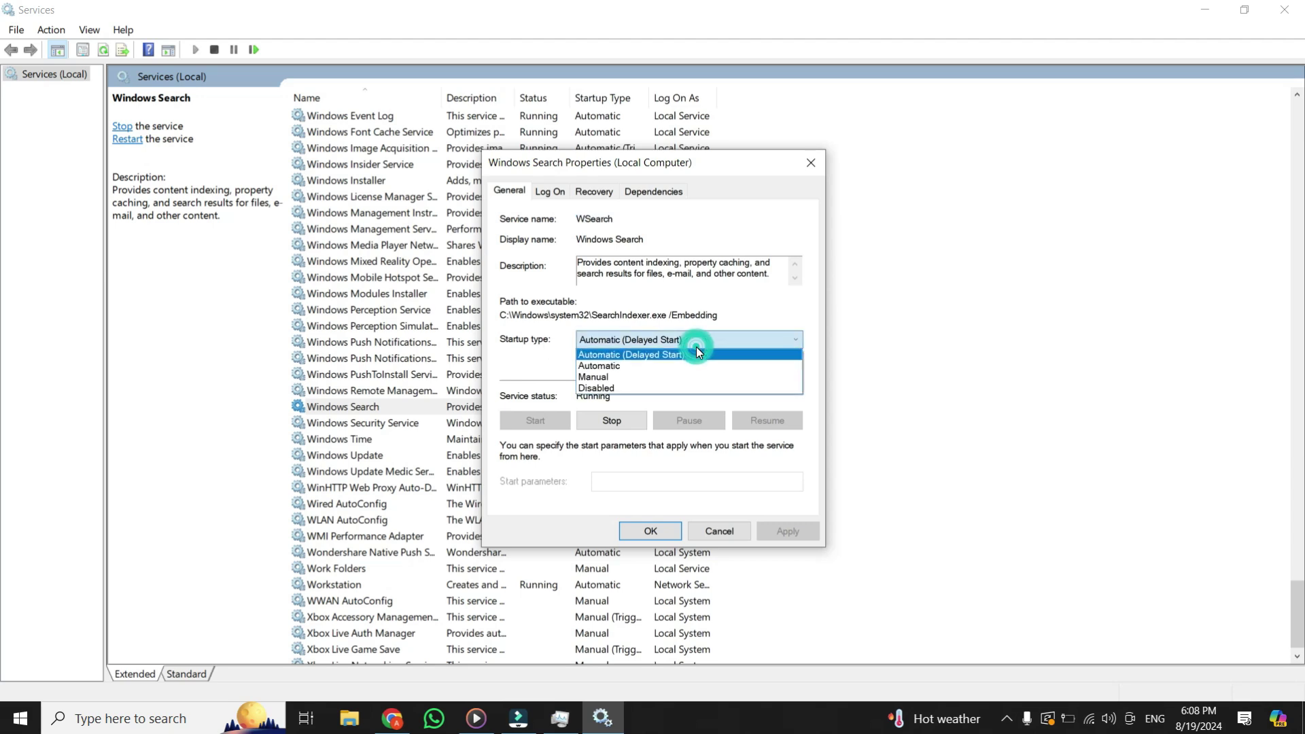
pyautogui.click(619, 355)
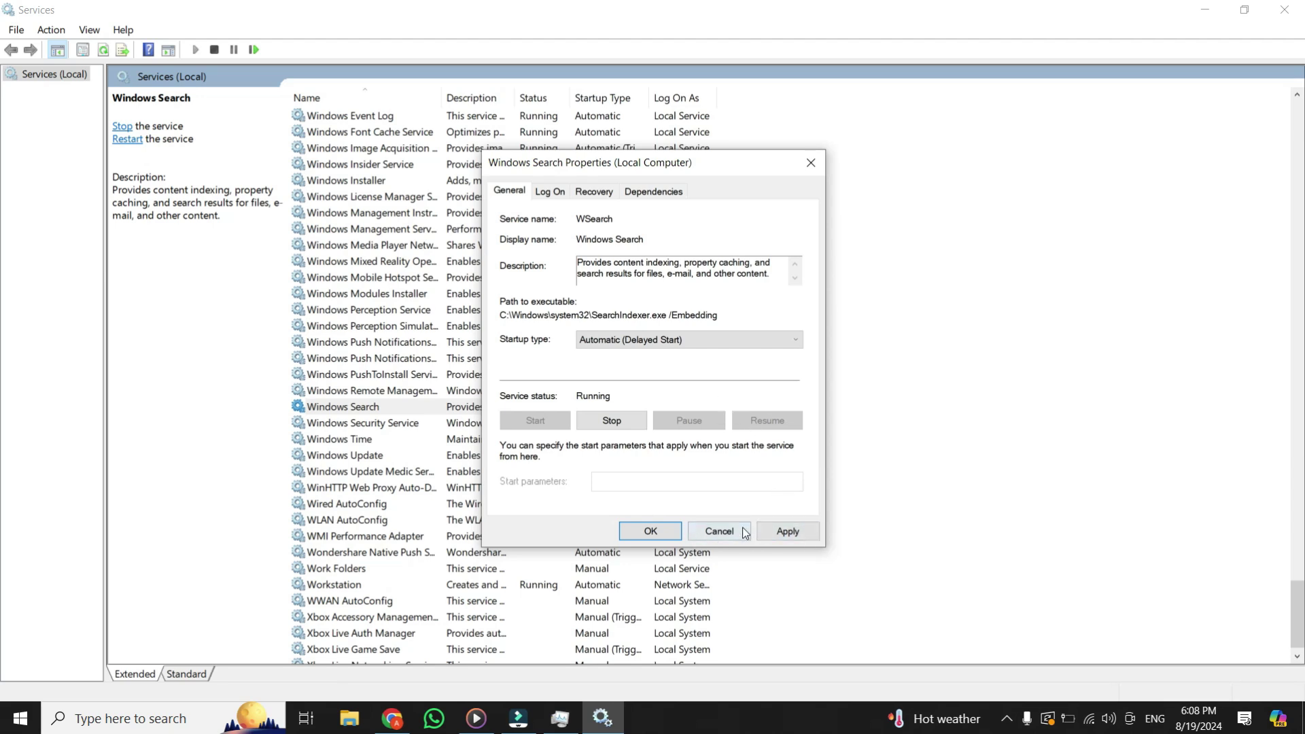
pyautogui.click(787, 532)
pyautogui.click(654, 531)
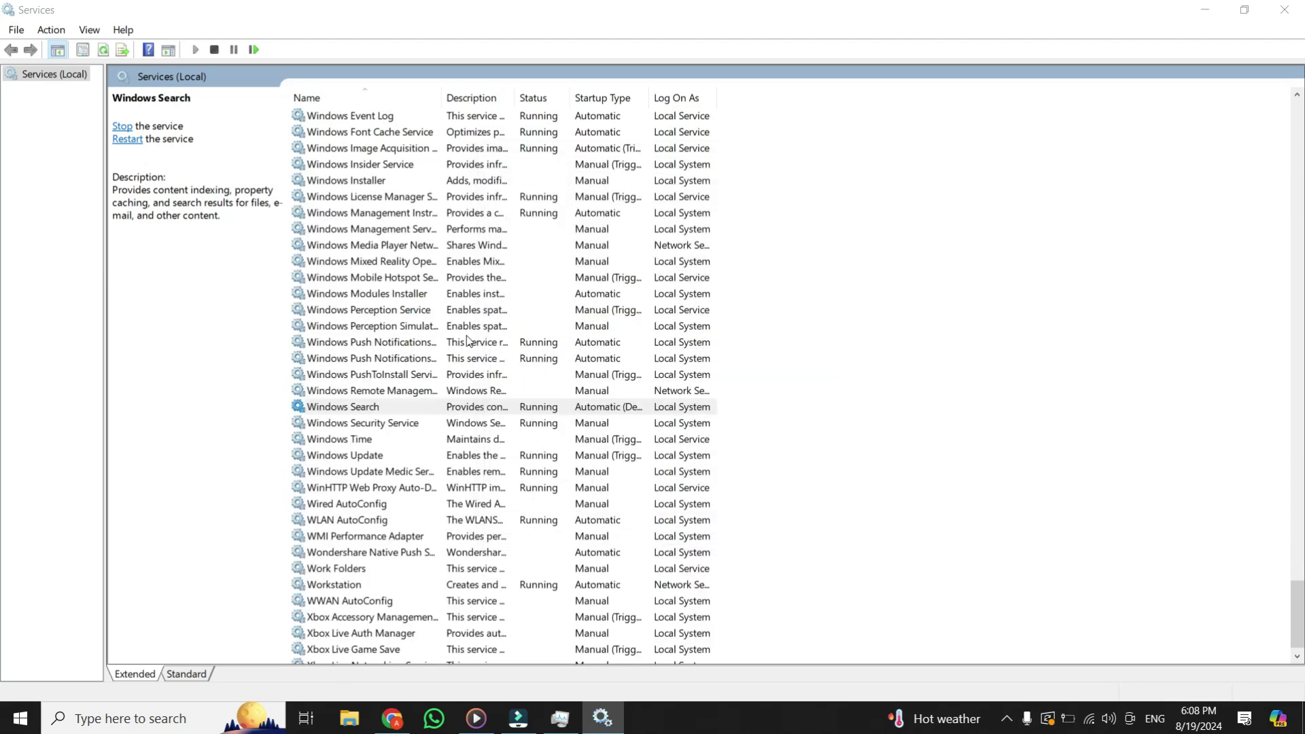
# Step: Restart the Windows Search service, and close the Services console and Task Manager
pyautogui.click(375, 407)
pyautogui.rightClick(373, 404)
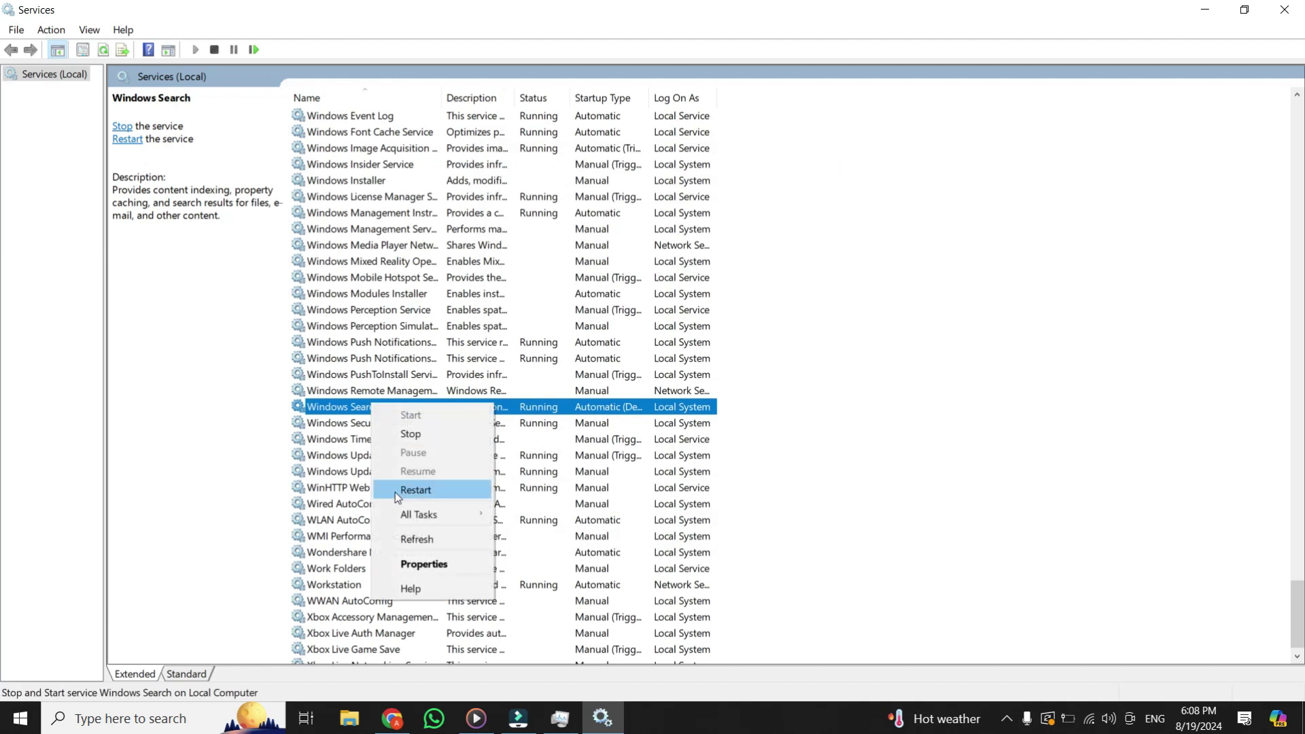
pyautogui.click(397, 492)
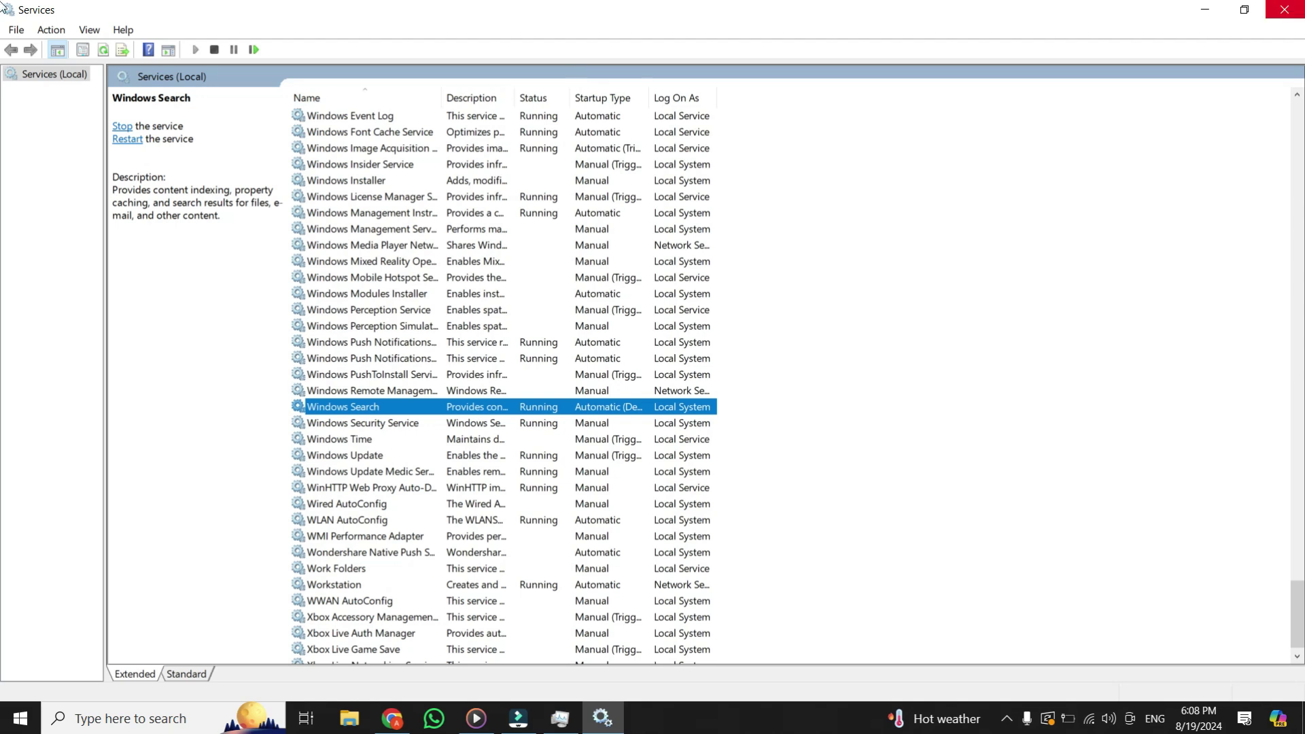
pyautogui.click(1284, 9)
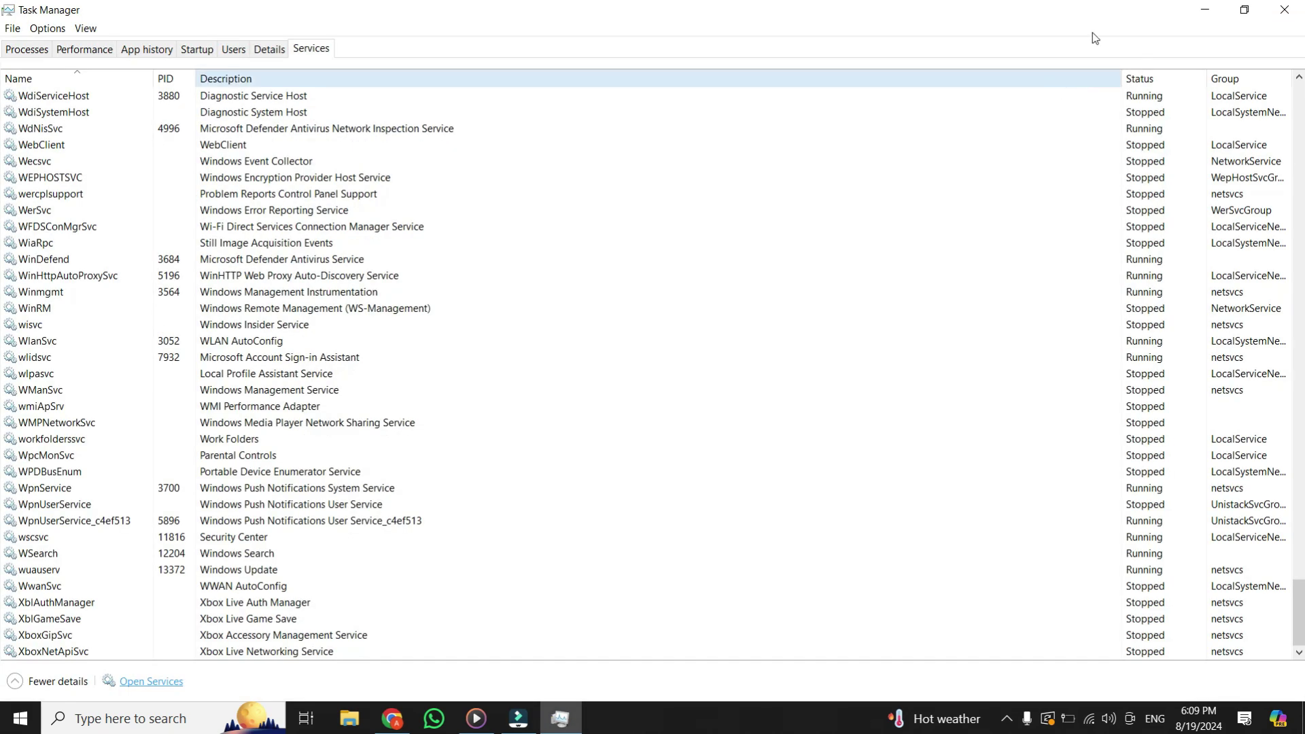
pyautogui.click(1284, 8)
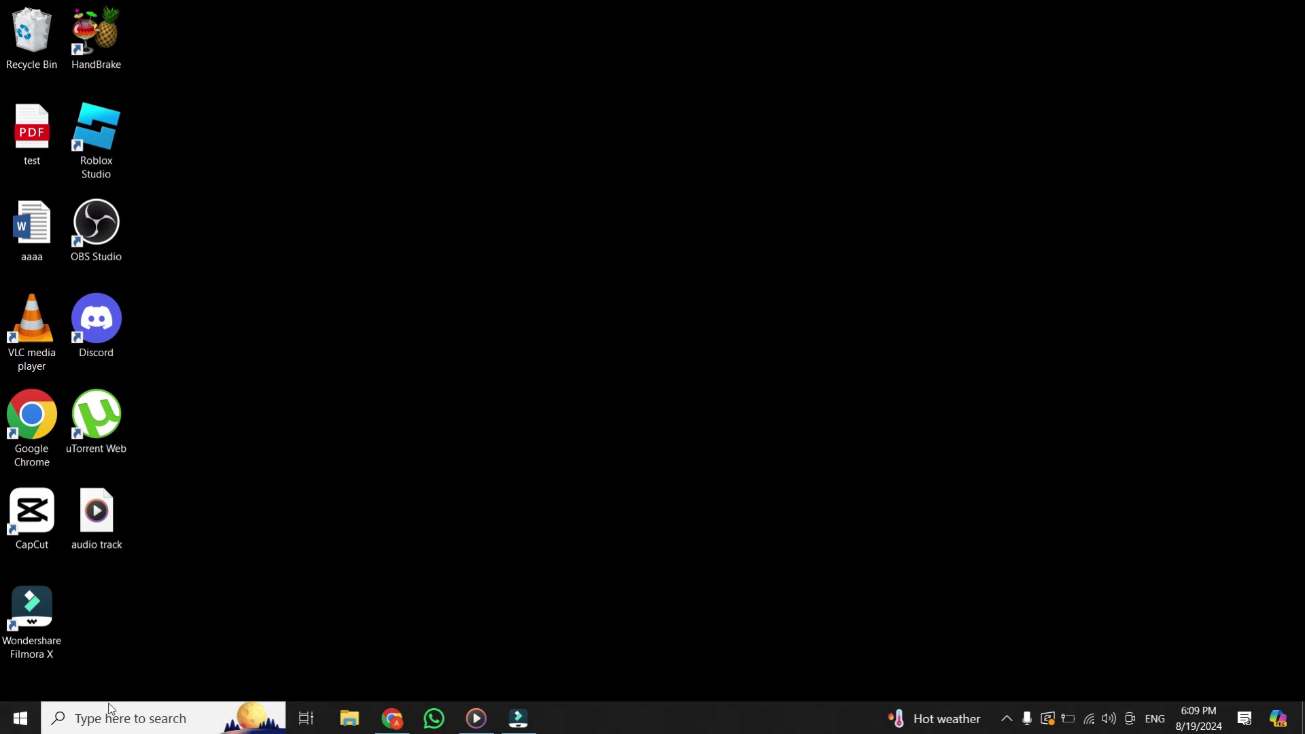
# Step: Open Control Panel with the Run command "control" and show its items as small icons
pyautogui.press('super+r')
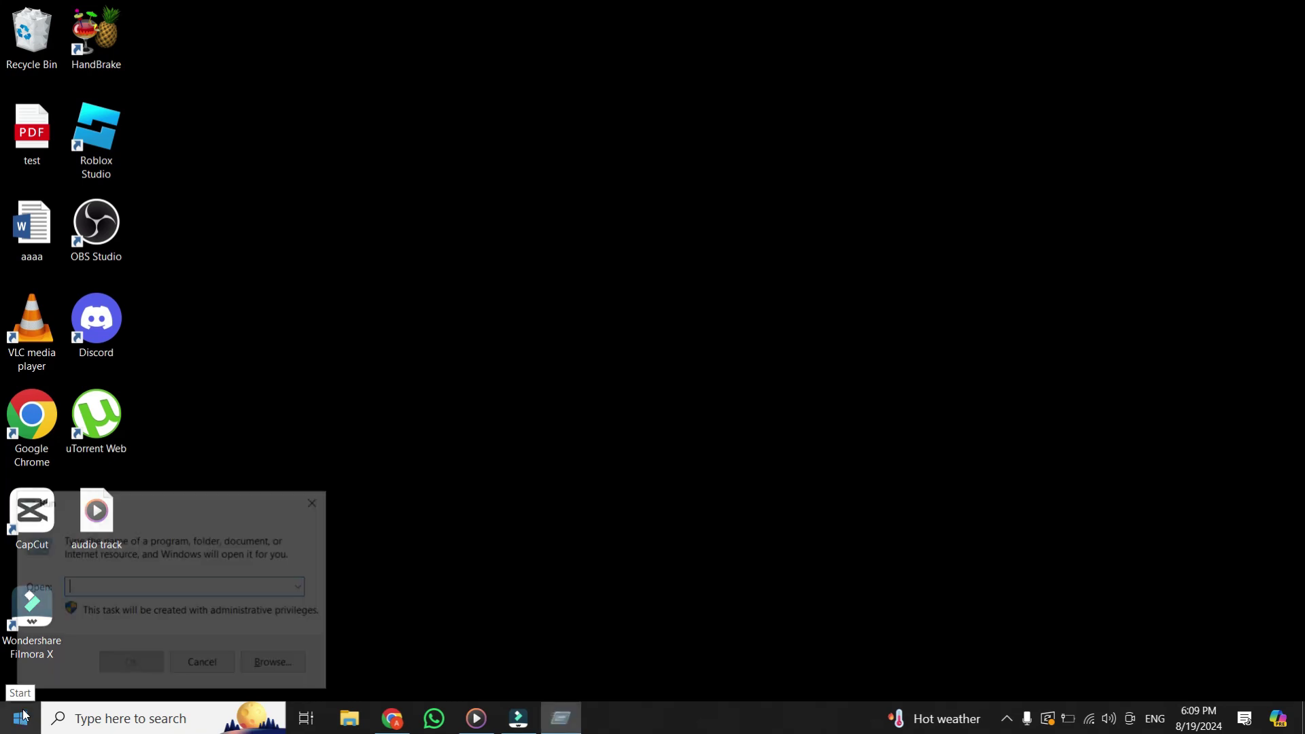
pyautogui.write('control')
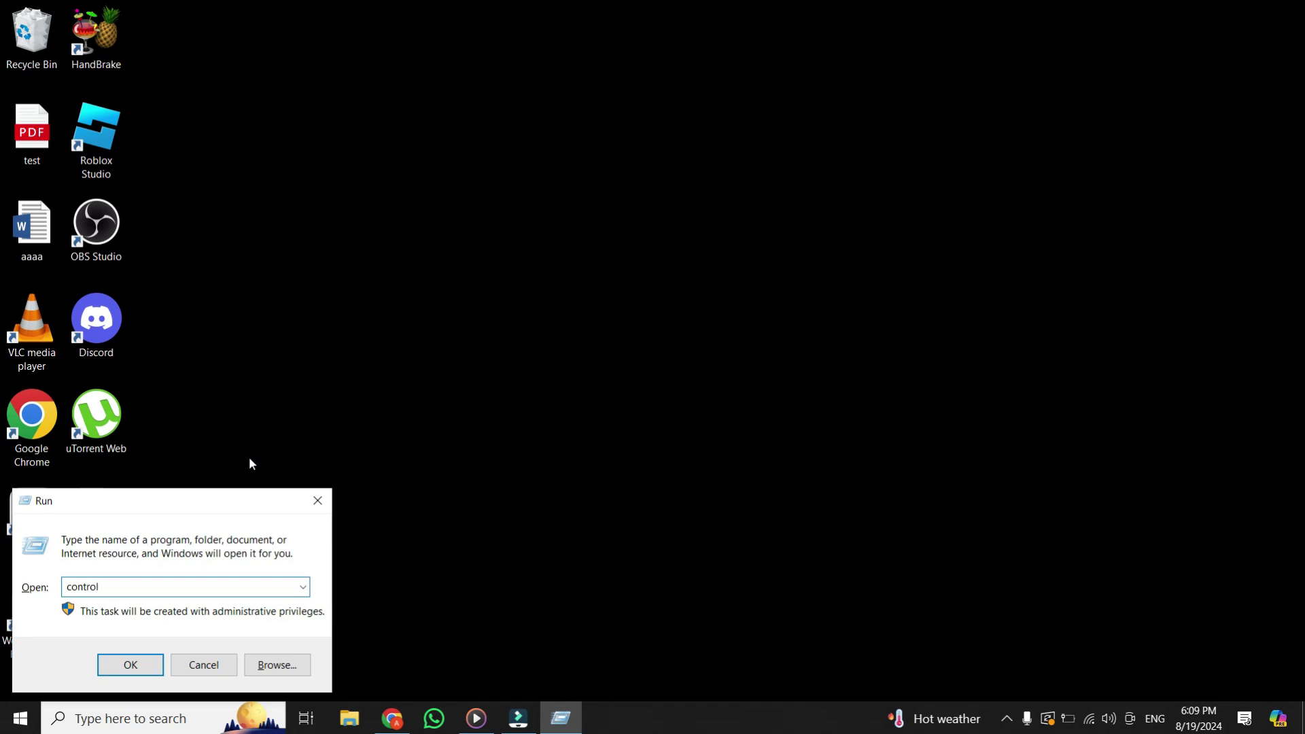
pyautogui.click(151, 665)
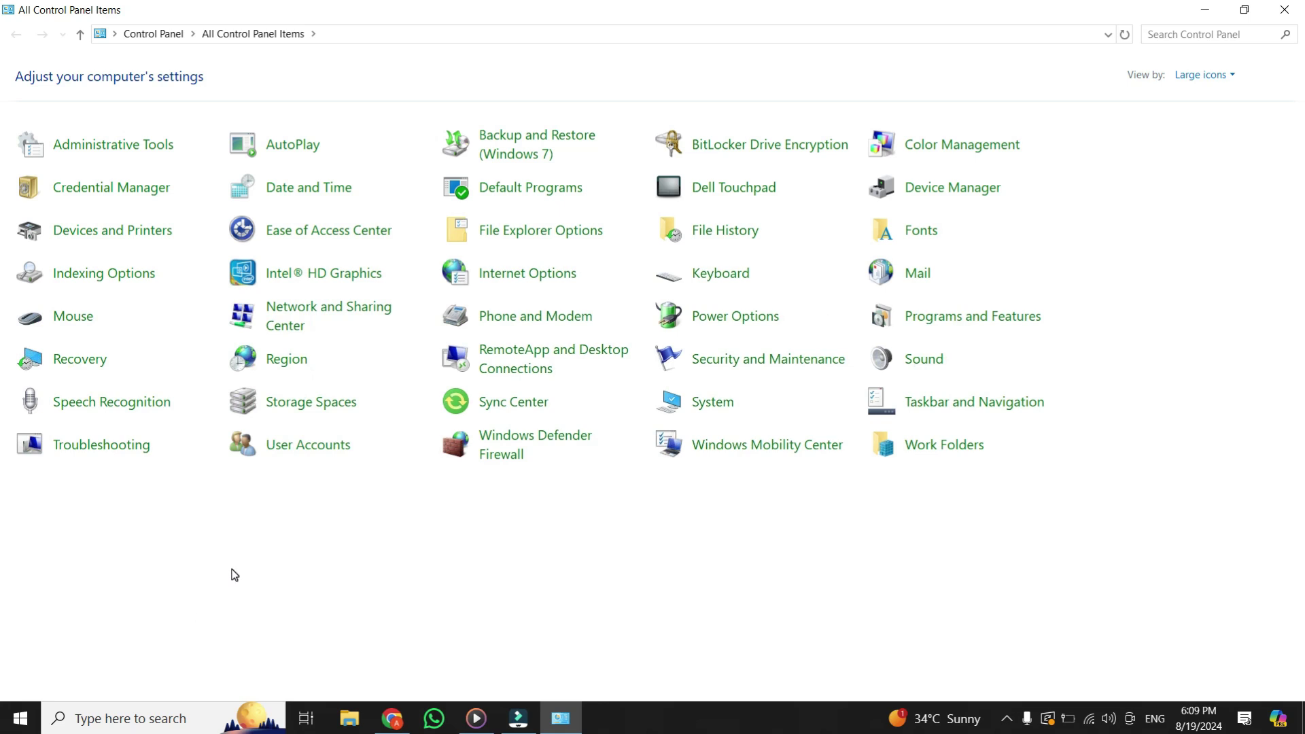
pyautogui.click(1217, 75)
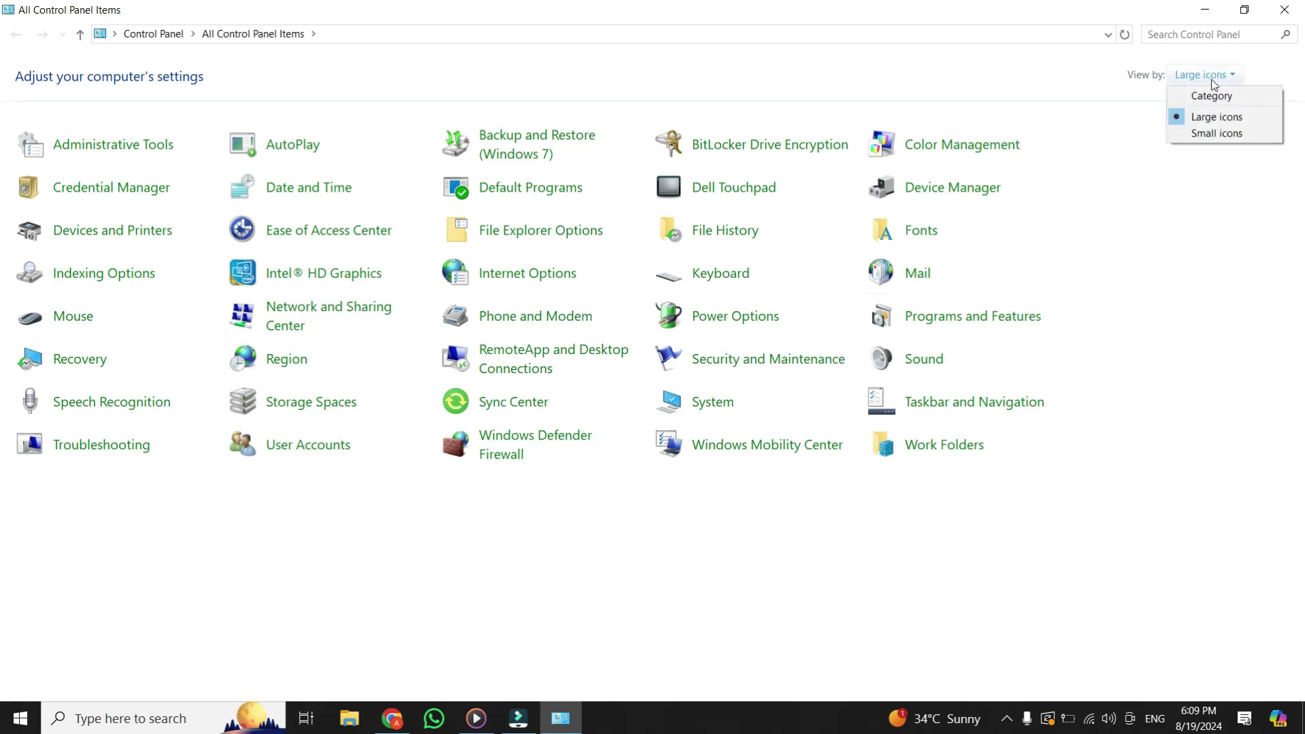
pyautogui.click(1209, 136)
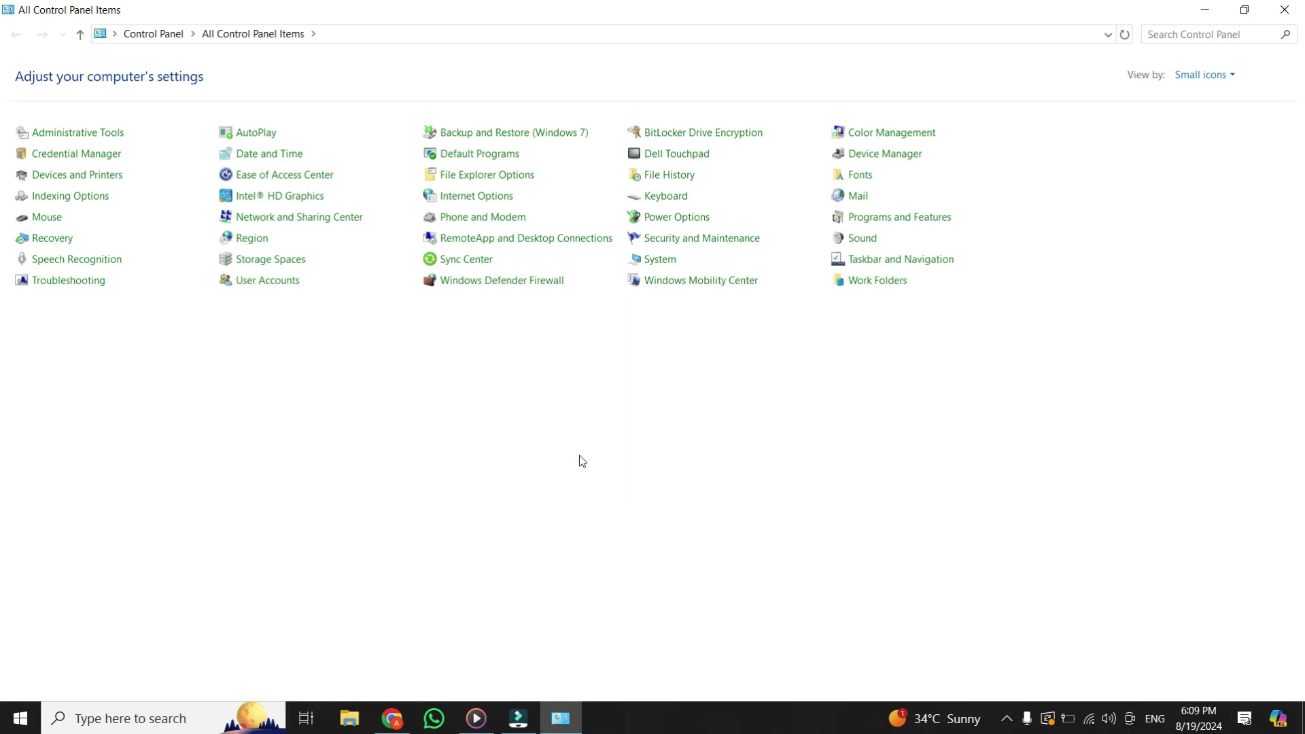
# Step: Rebuild the search index through the advanced Indexing Options, close that dialog and minimize Control Panel
pyautogui.click(63, 197)
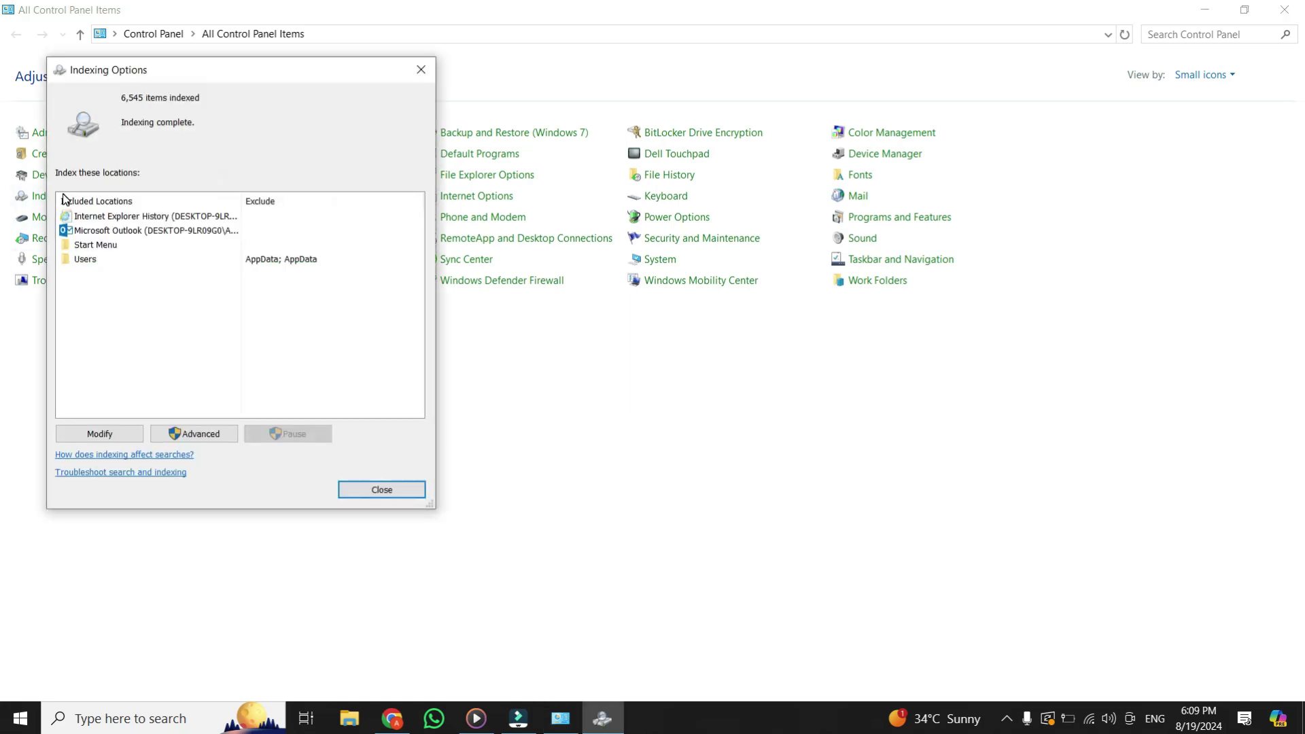
pyautogui.click(202, 433)
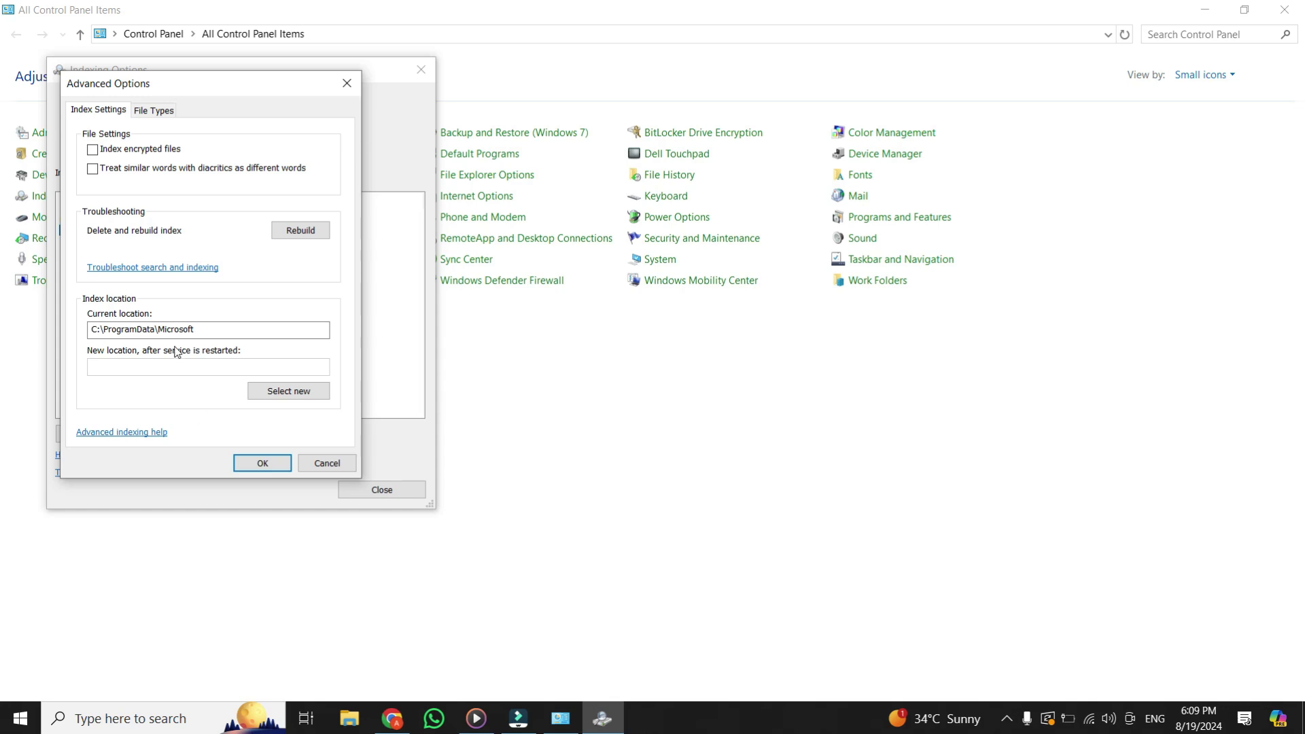
pyautogui.click(302, 230)
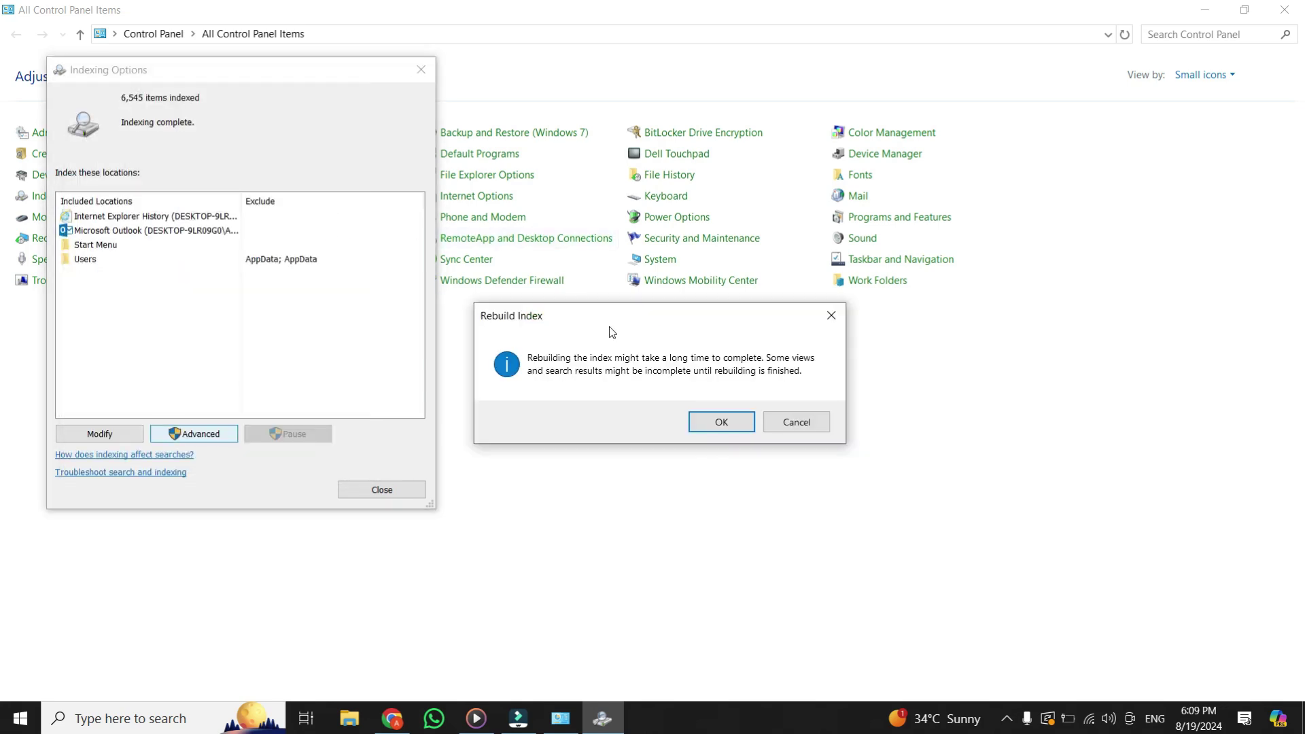
pyautogui.click(720, 415)
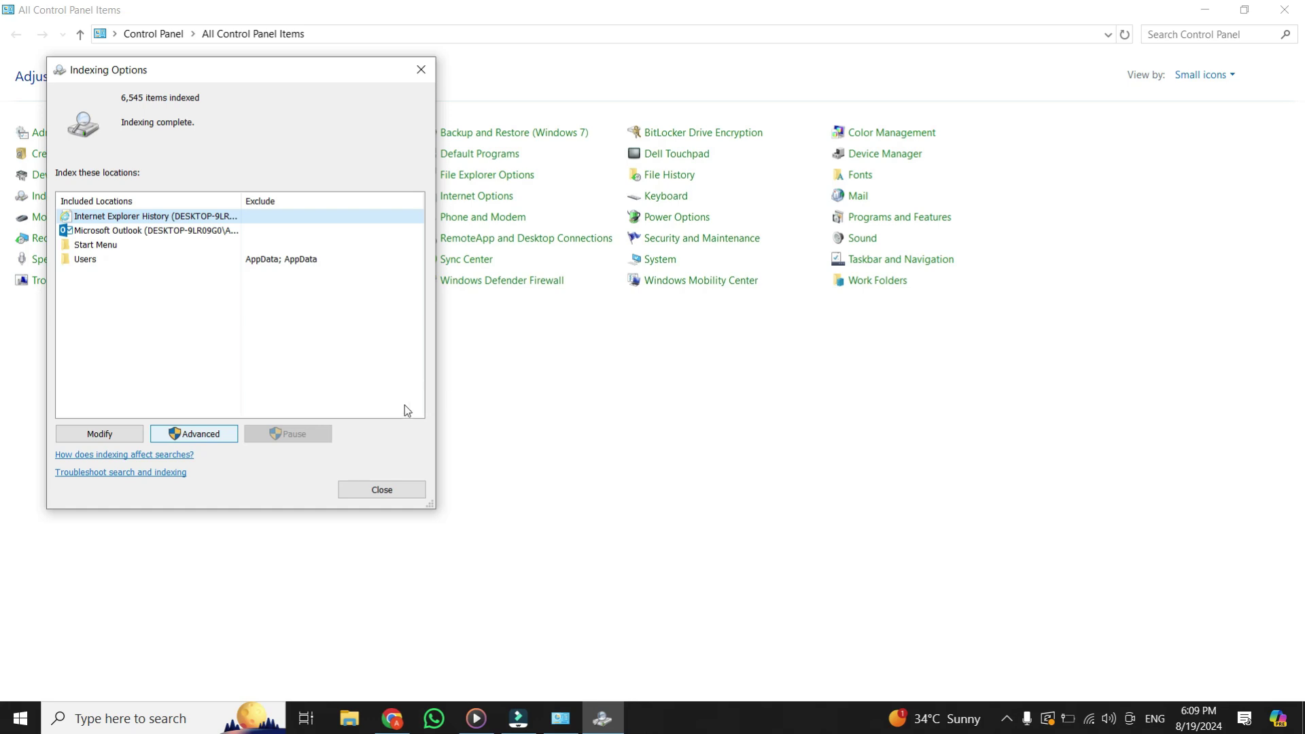
pyautogui.click(219, 433)
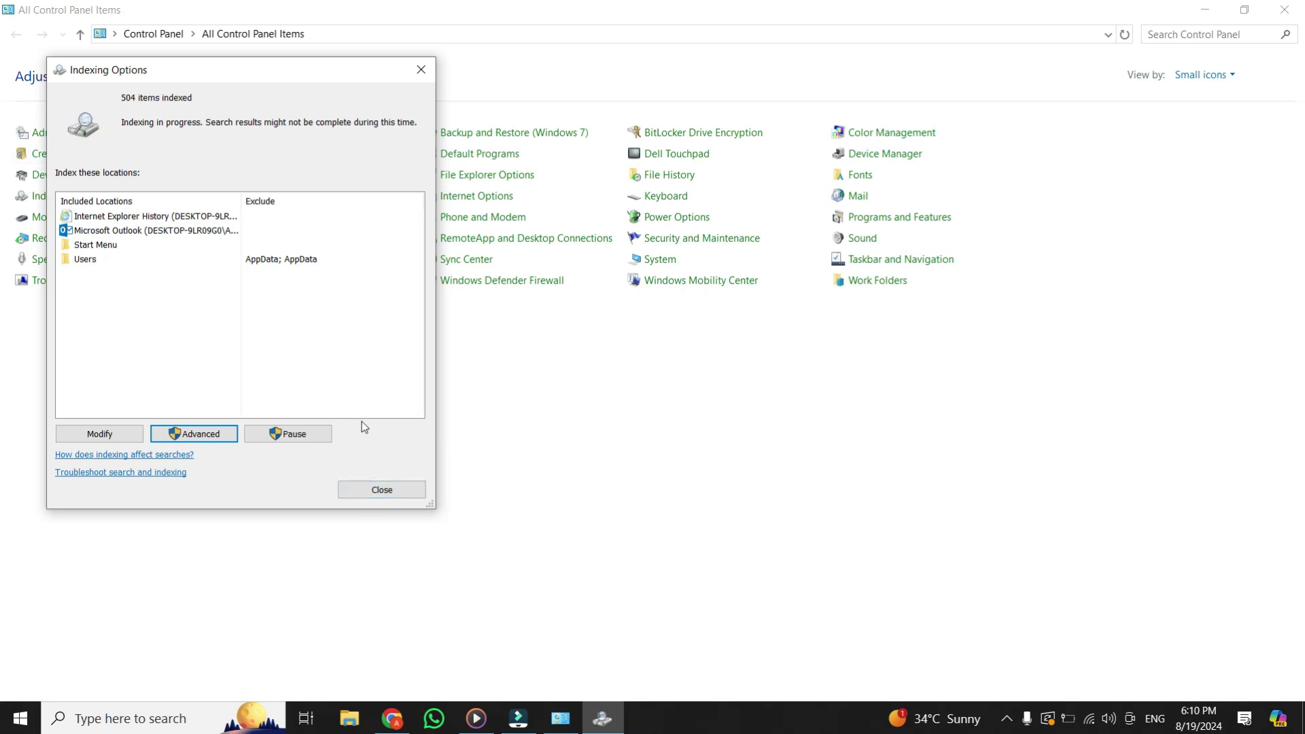
pyautogui.click(382, 491)
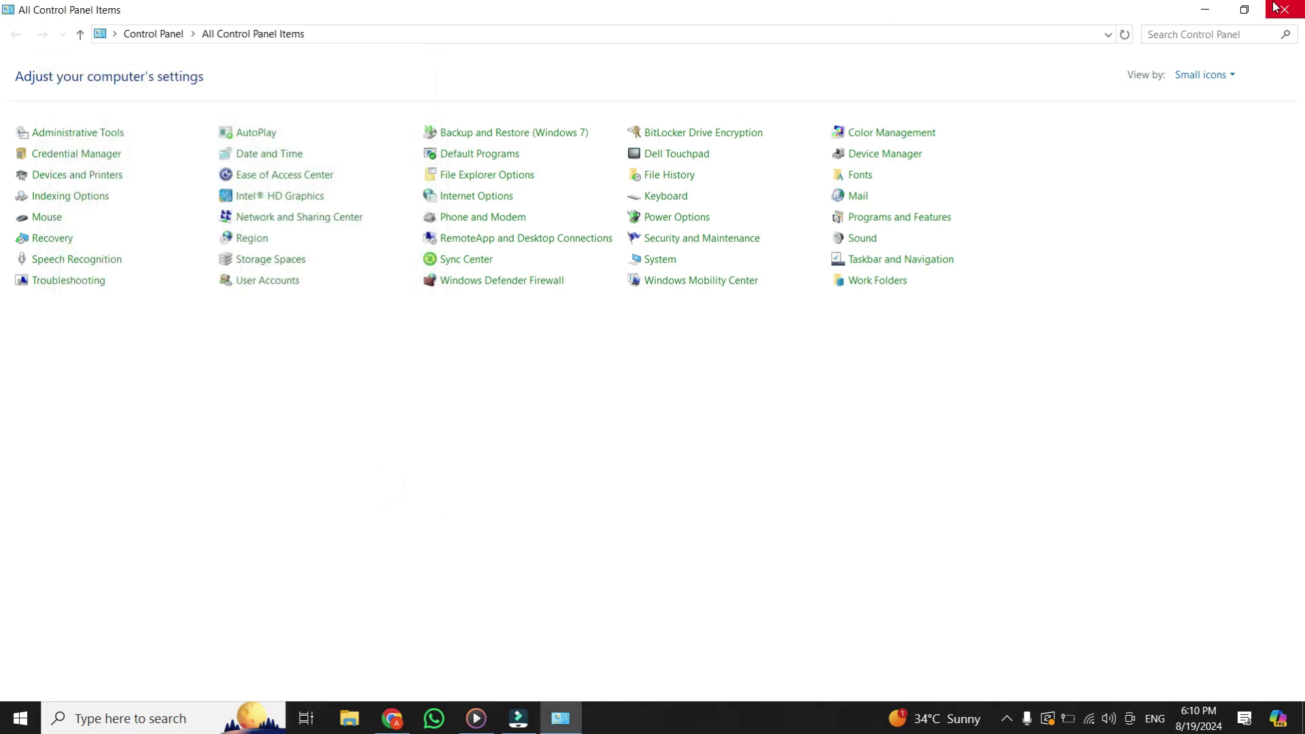
pyautogui.click(1206, 9)
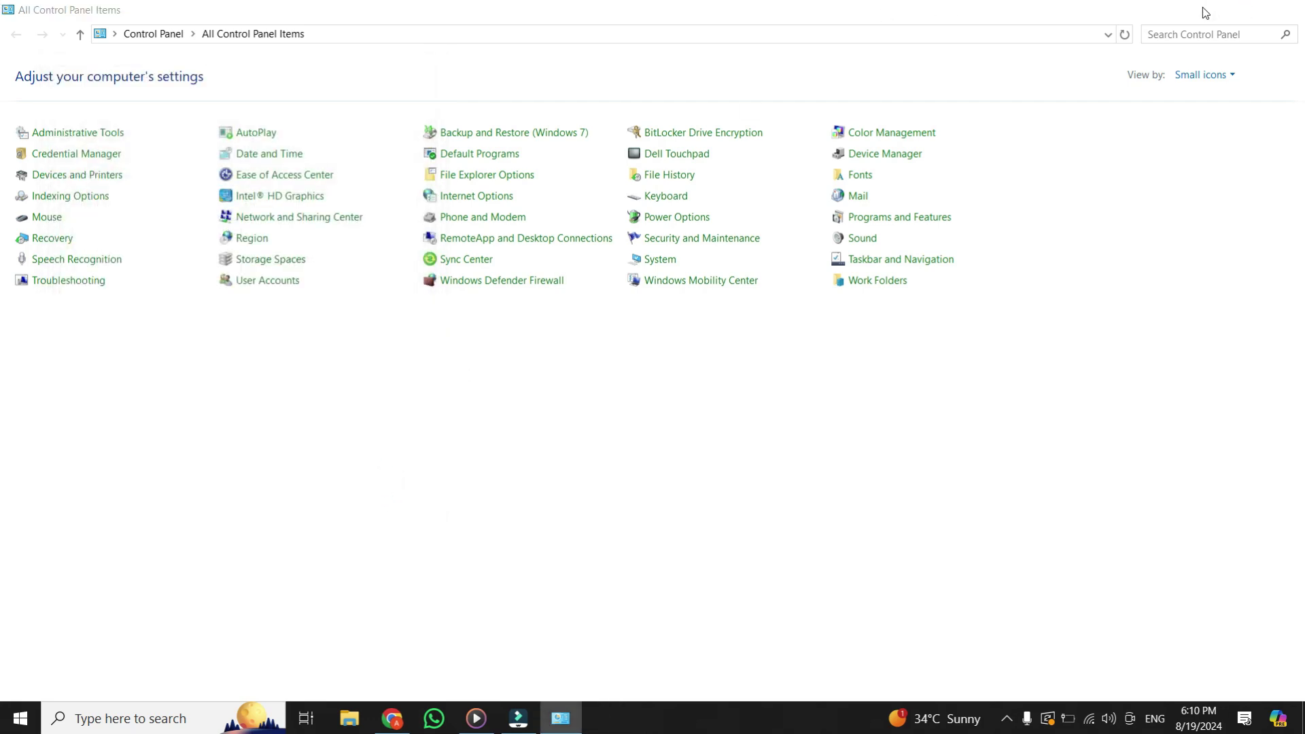
# Step: Show the computer's power choices with the Restart option, and dismiss them without restarting
pyautogui.click(29, 724)
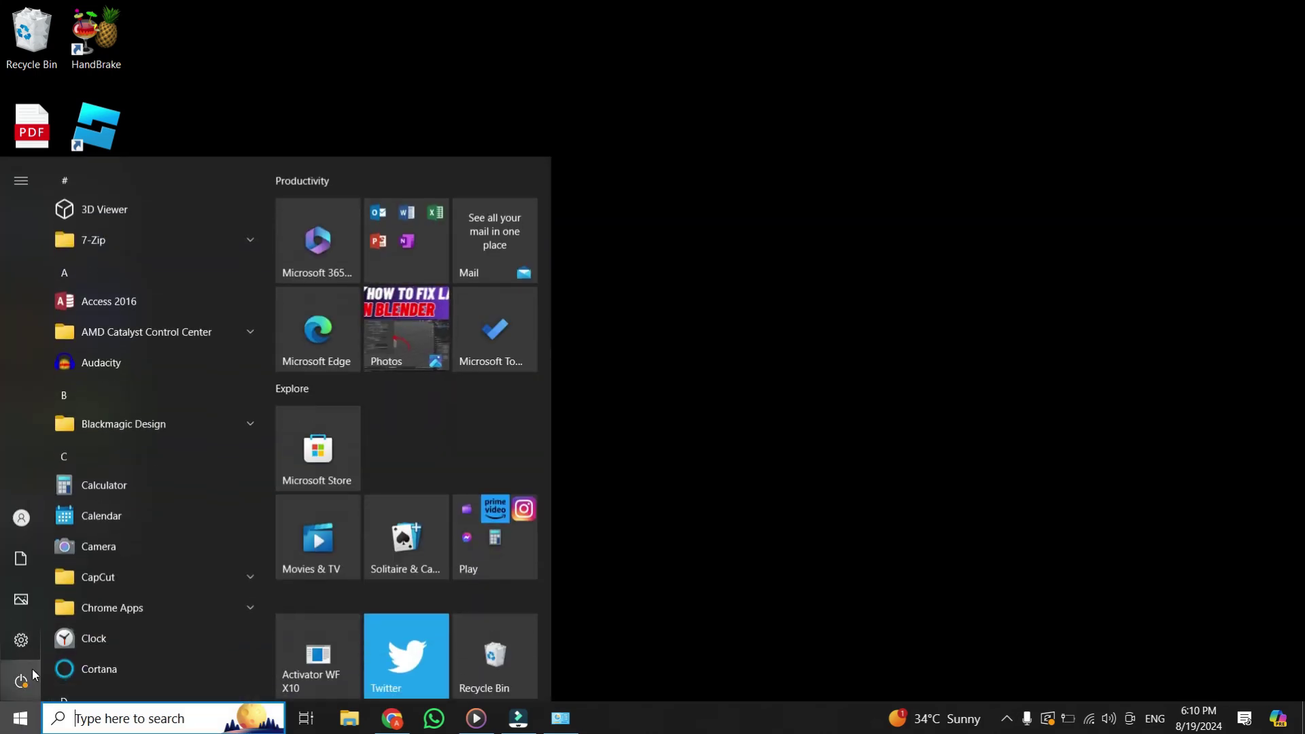
pyautogui.click(31, 670)
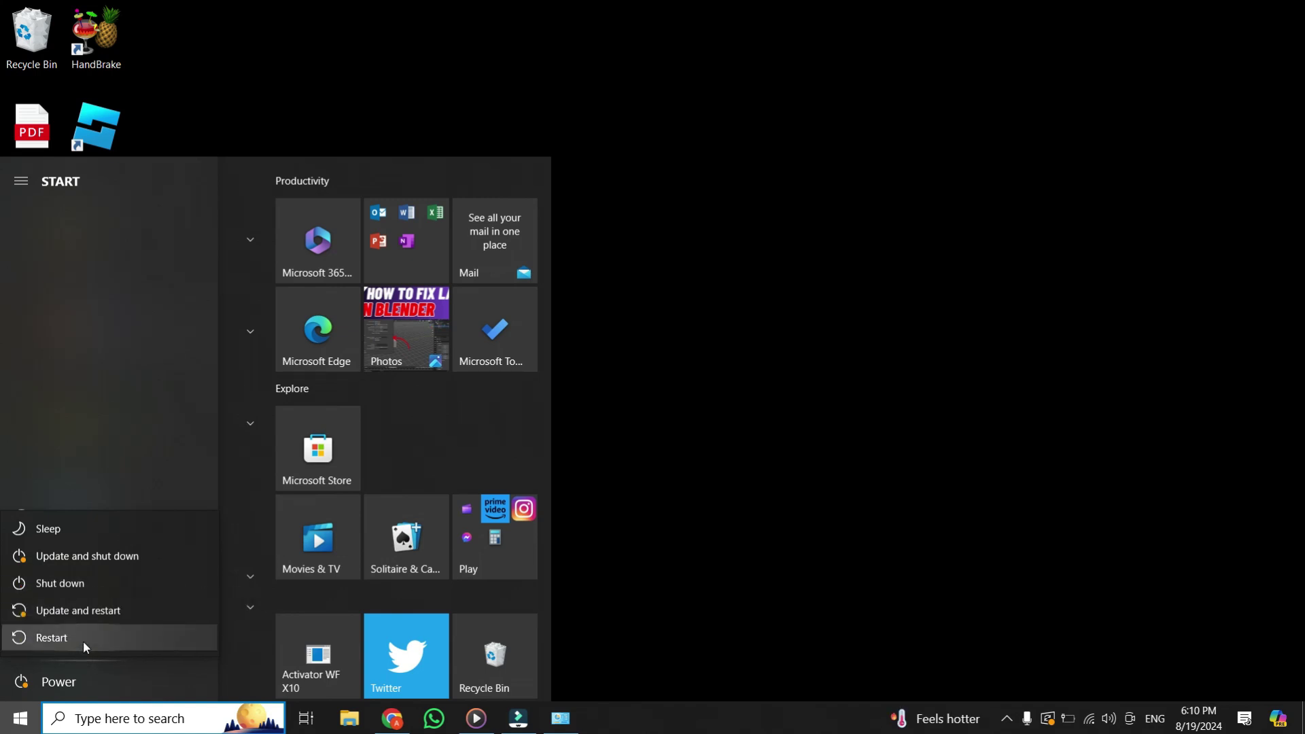
pyautogui.click(687, 527)
pyautogui.click(698, 510)
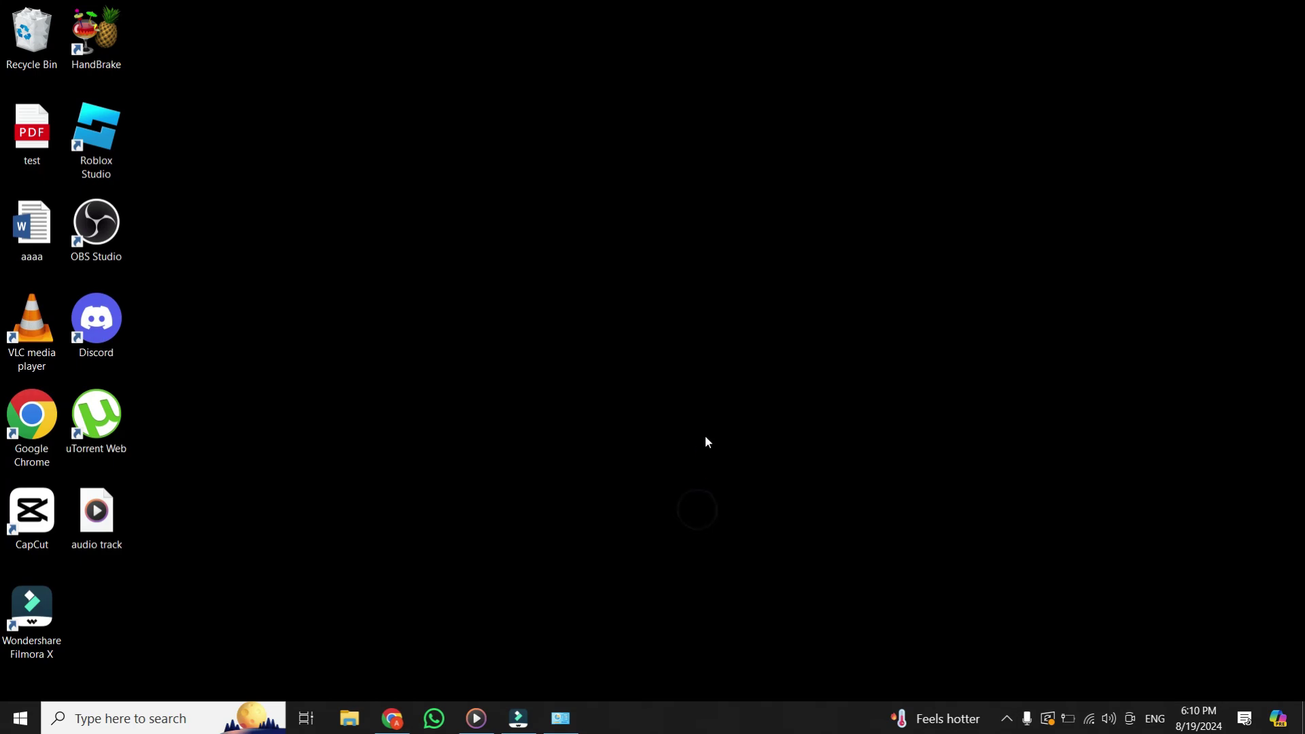